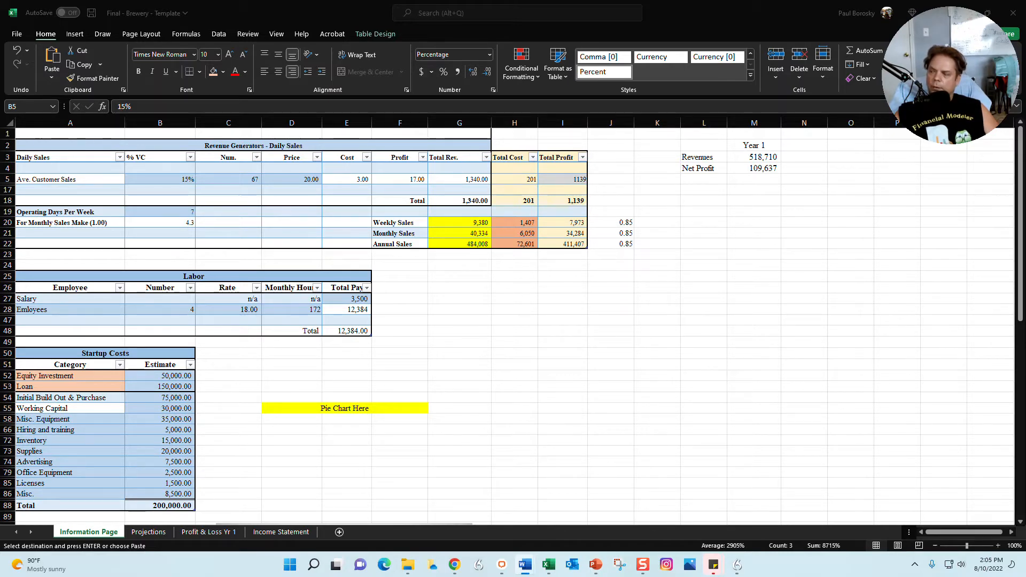
Step: Review the average customer sales inputs and the labor inputs on the Information Page sheet
left_click_drag(802, 576, 1025, 128)
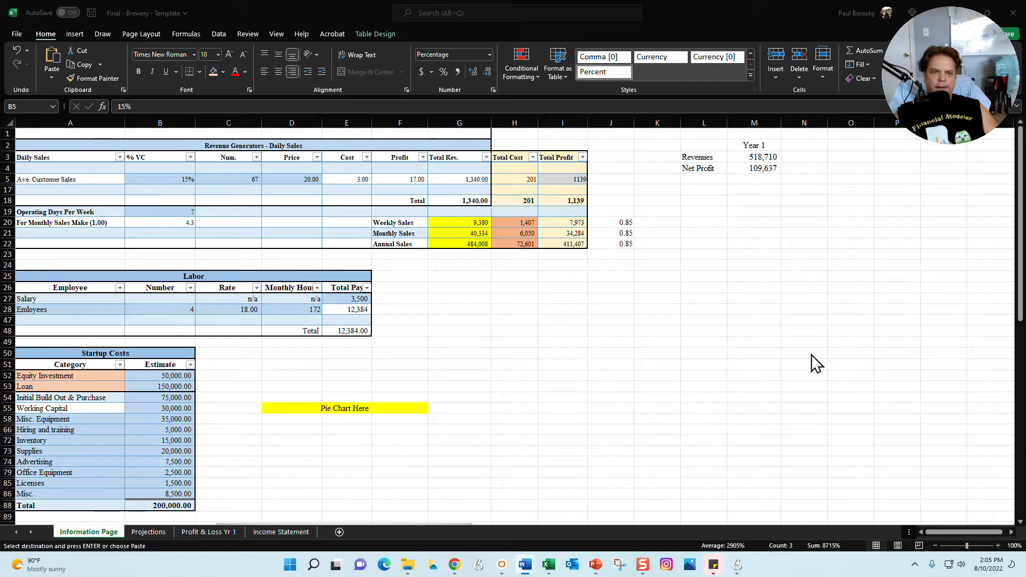
left_click(409, 315)
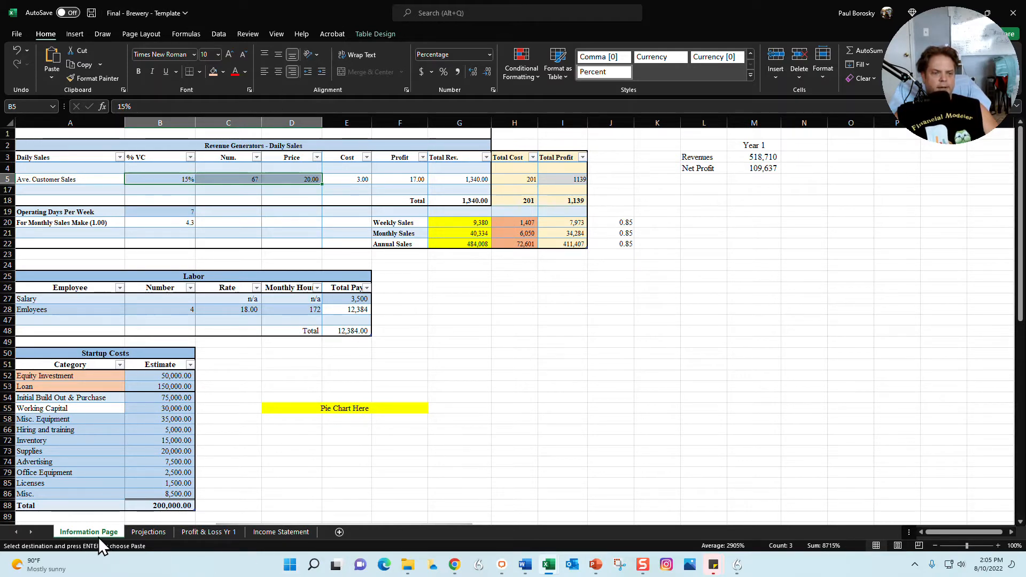
left_click(499, 323)
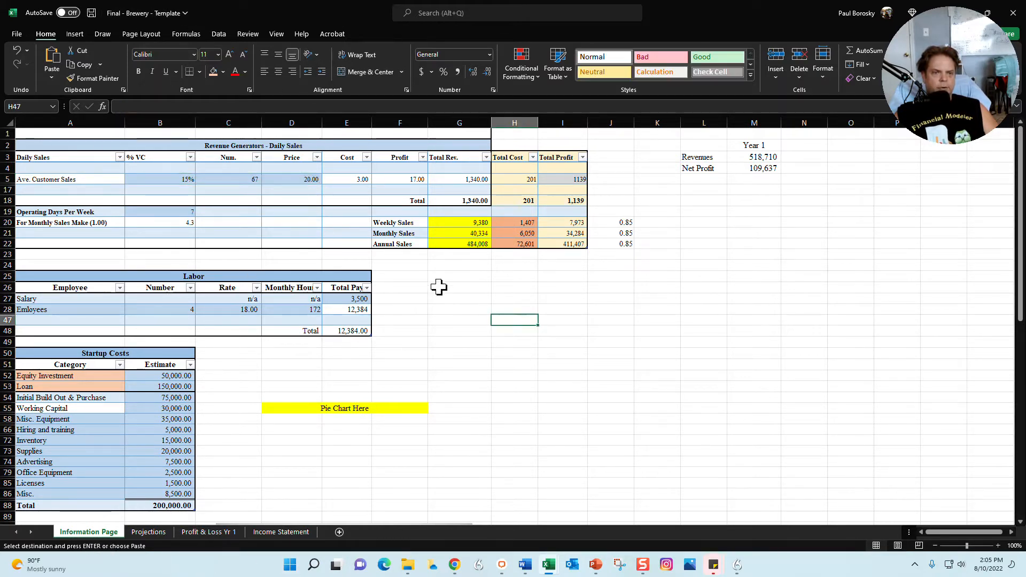
left_click_drag(160, 184, 298, 182)
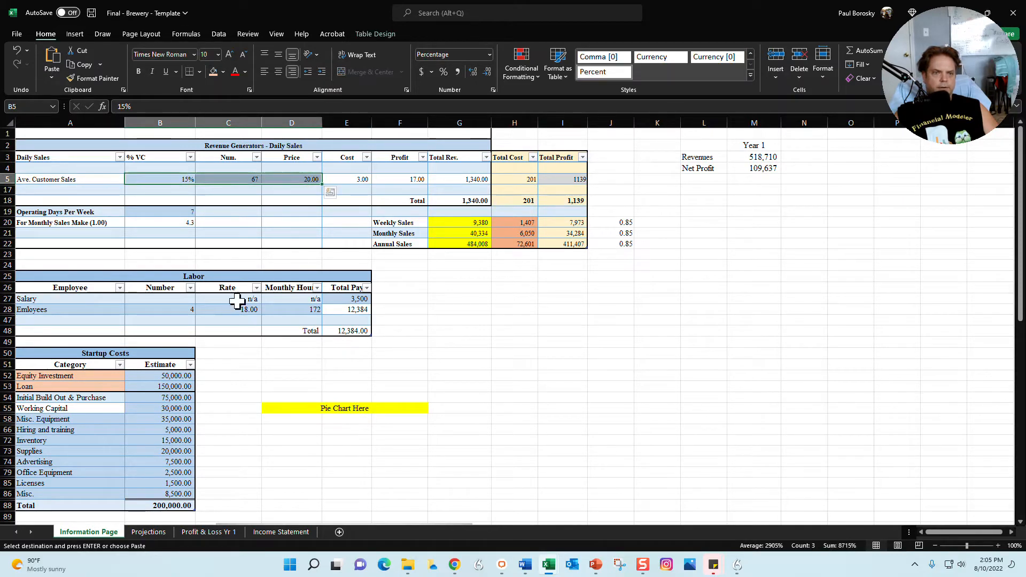
left_click(179, 316)
left_click_drag(179, 315, 287, 300)
left_click(601, 367)
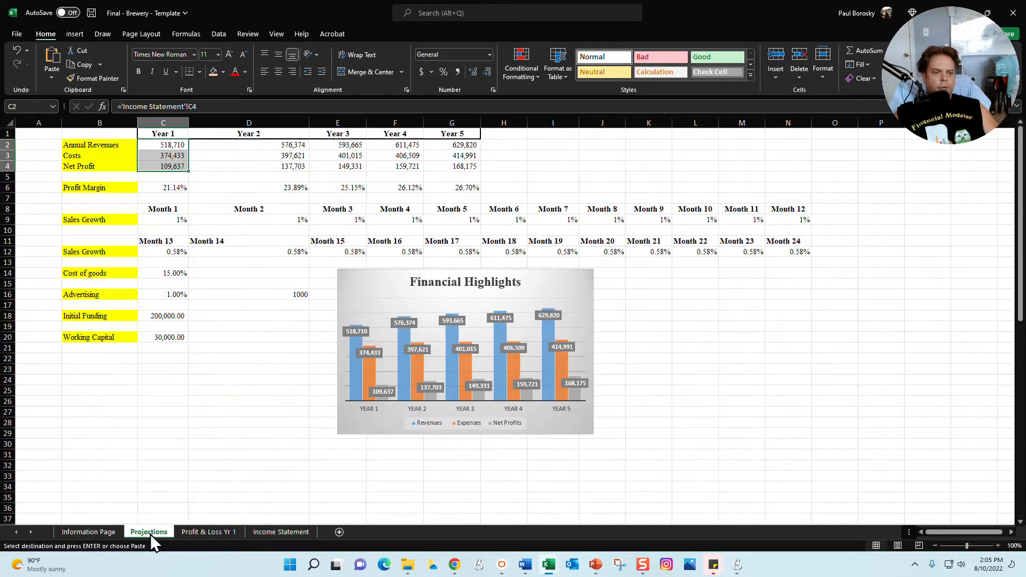
Step: Look through the Projections and Profit & Loss Yr 1 sheets and examine the five-year pro forma on the Income Statement sheet
left_click(149, 533)
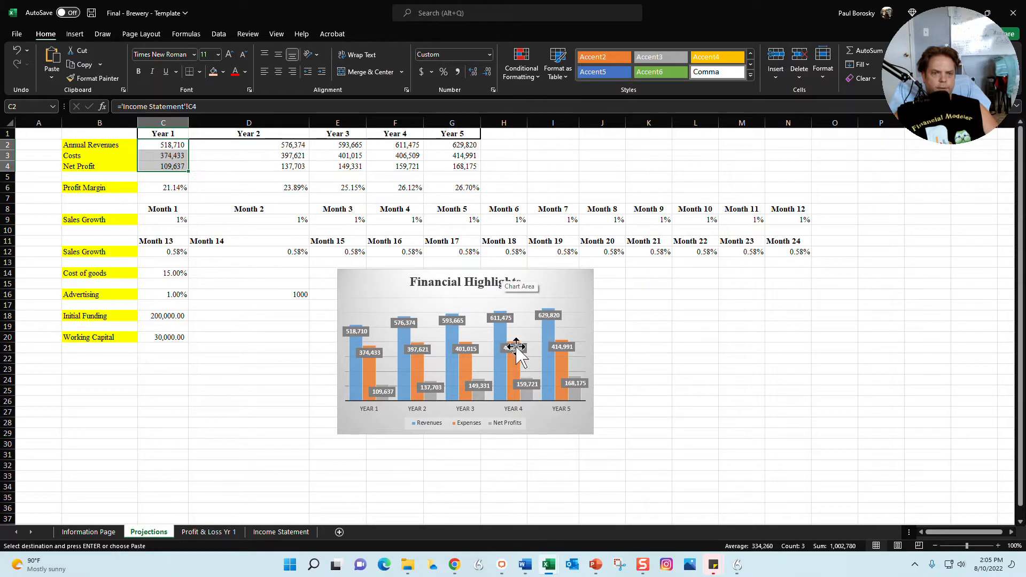
left_click(237, 533)
left_click(236, 420)
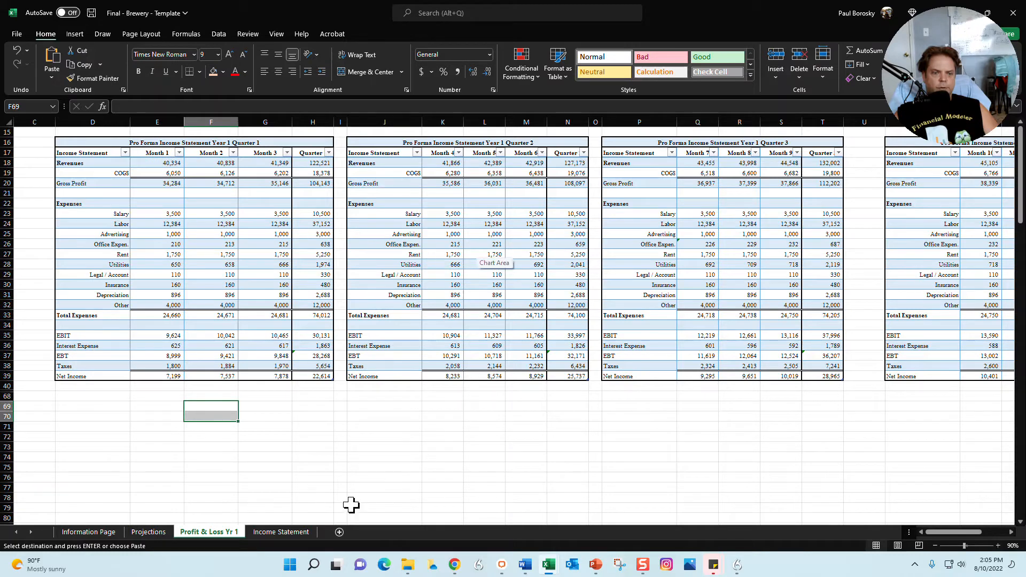
left_click(291, 531)
left_click(483, 220)
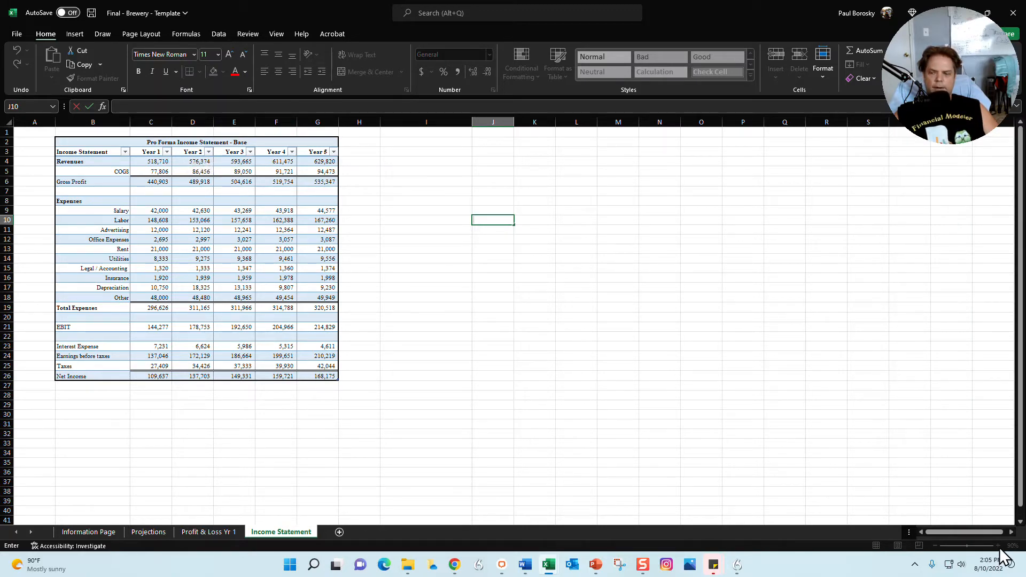
left_click(932, 437)
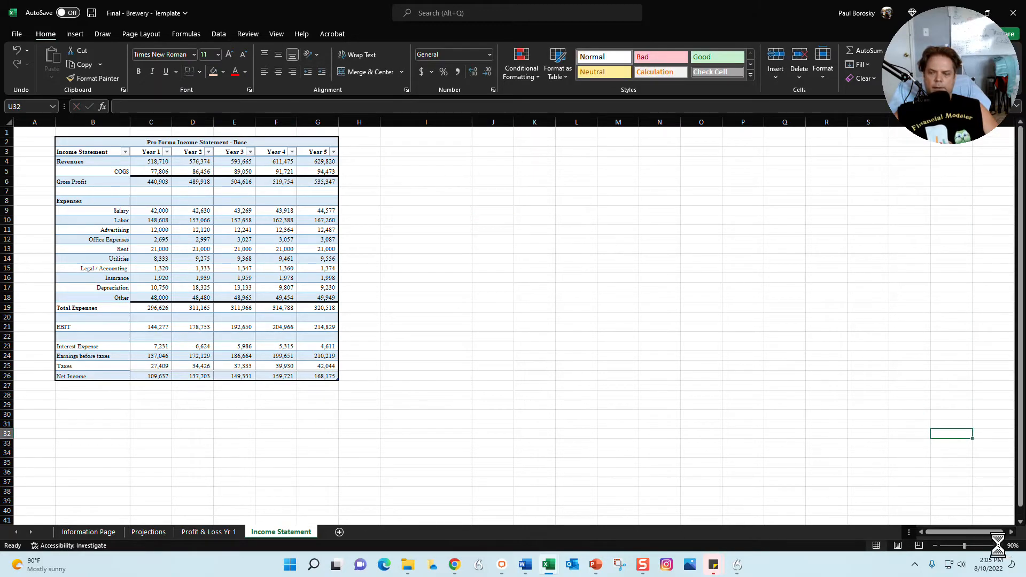
left_click(998, 546)
left_click(929, 532)
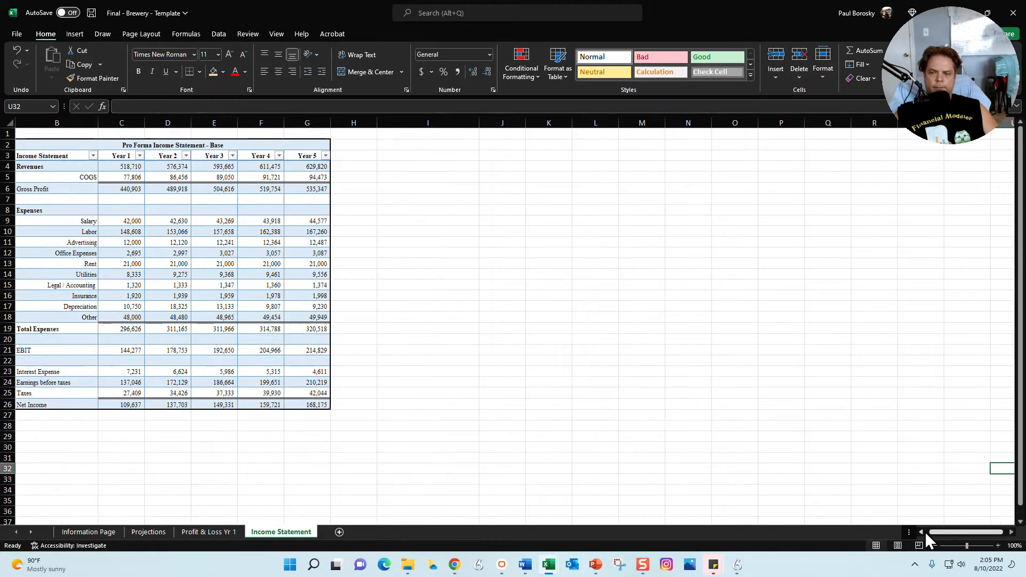
left_click(924, 532)
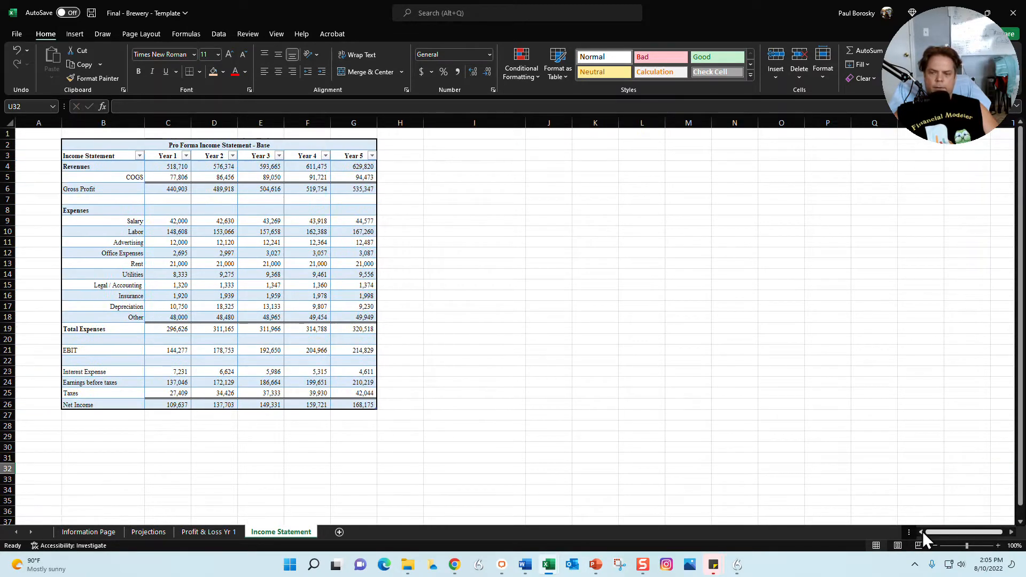
Step: Examine the quarterly income statements on the Profit & Loss Yr 1 sheet
left_click(205, 530)
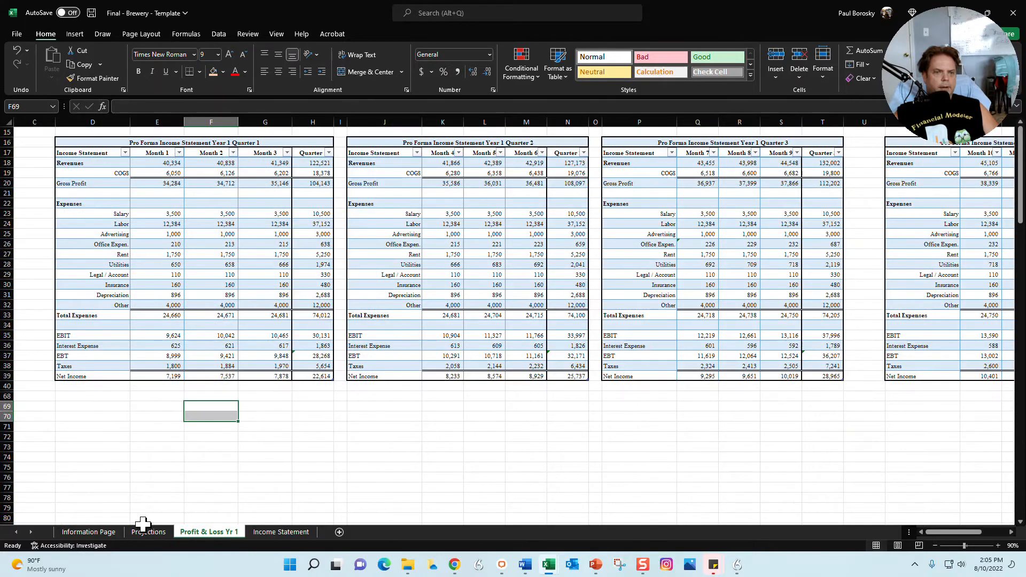
left_click(936, 546)
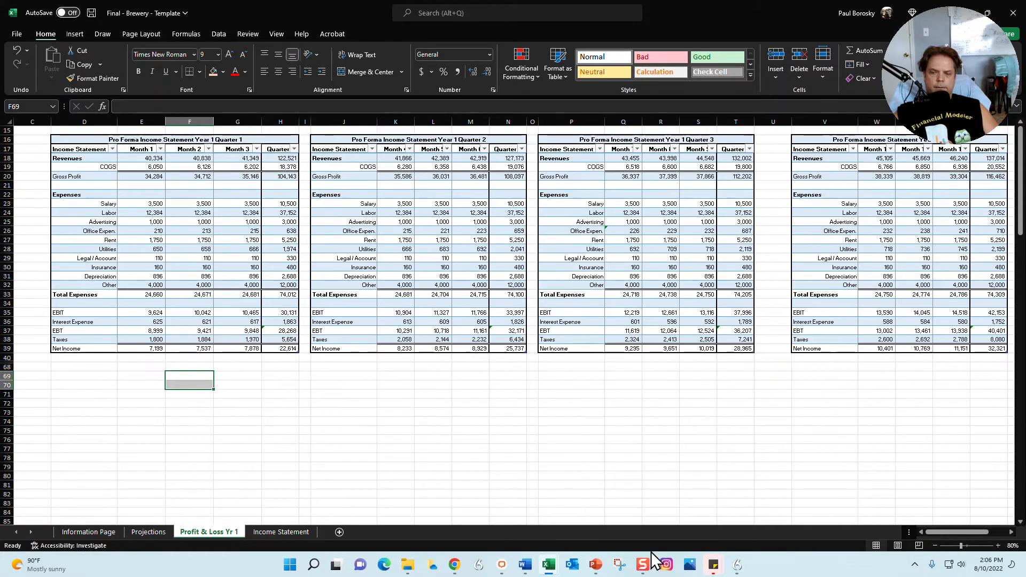
left_click(998, 546)
left_click(998, 546)
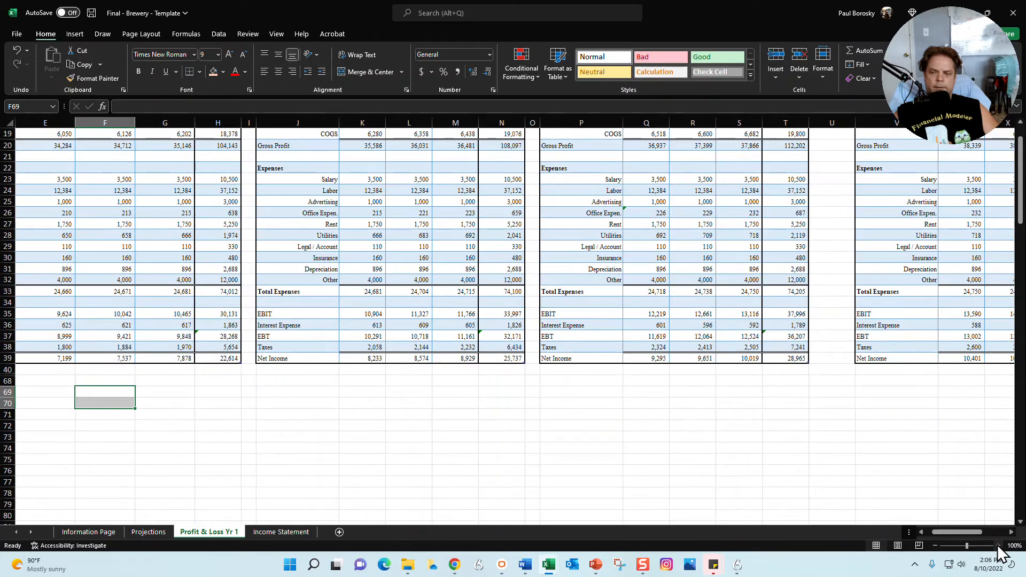
Step: Return to the Information Page sheet and review its Revenue Generators, Labor and Startup Costs tables
left_click(157, 532)
left_click(84, 532)
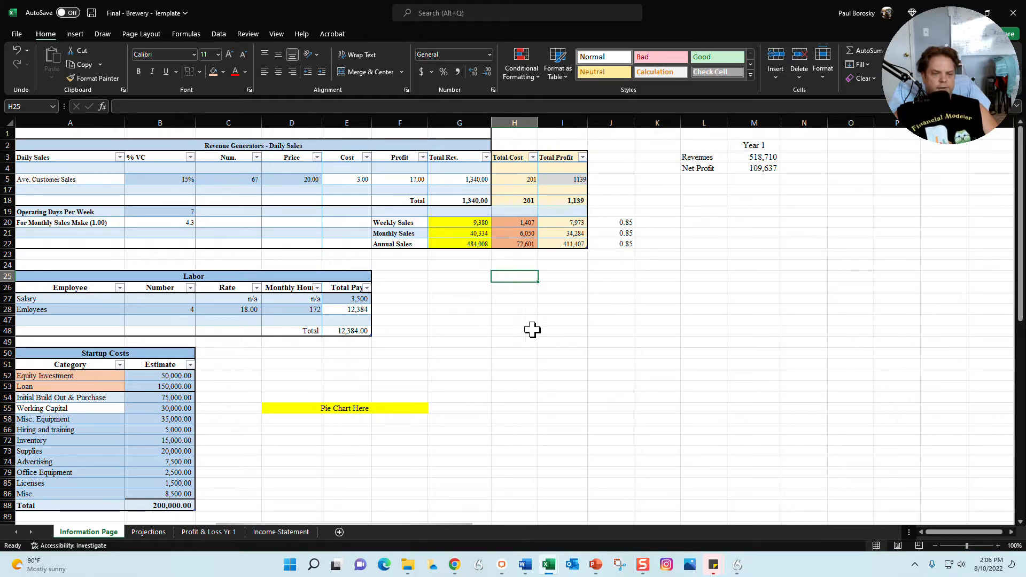
left_click_drag(513, 352, 513, 342)
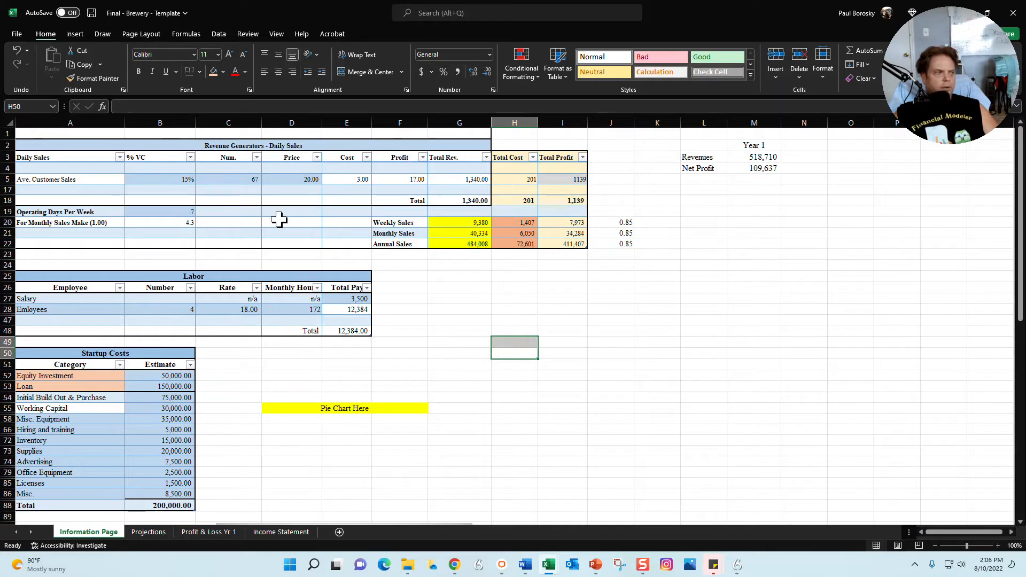
left_click(342, 146)
left_click_drag(342, 151, 339, 233)
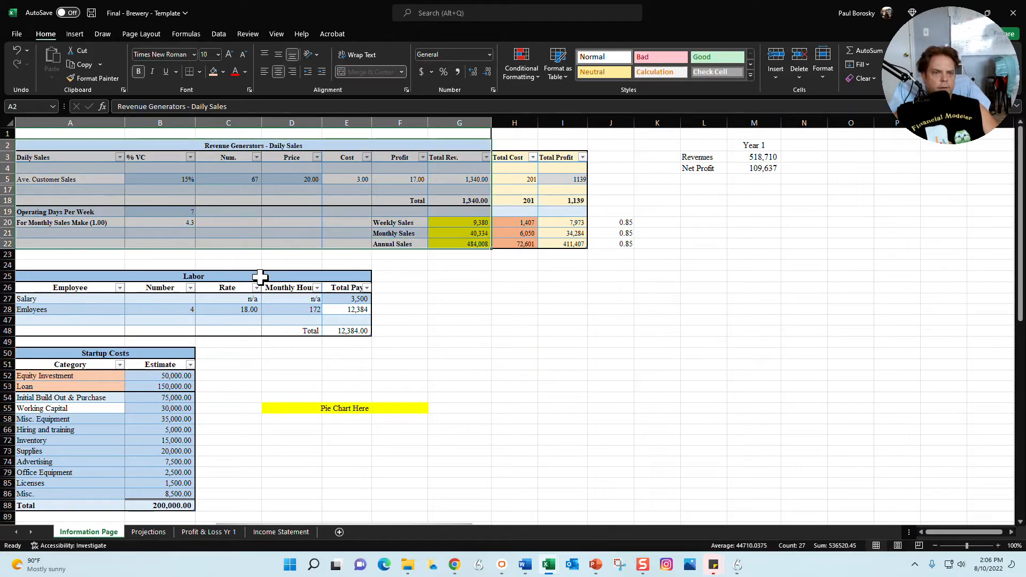
left_click_drag(256, 273, 256, 319)
left_click_drag(140, 356, 142, 495)
Step: Review the monthly expenses, tax rate, growth rates and loan information further down the Information Page sheet
scroll(214, 348, "down", 7)
left_click_drag(147, 315, 148, 394)
scroll(148, 394, "down", 3)
left_click_drag(154, 340, 177, 357)
left_click(178, 353)
scroll(243, 403, "down", 4)
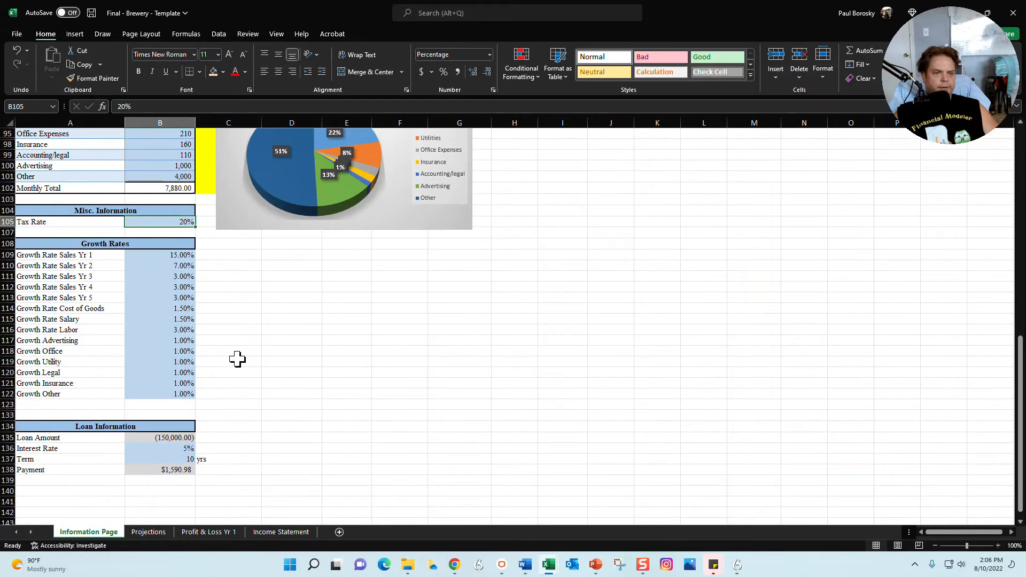
left_click_drag(151, 243, 180, 463)
left_click(315, 373)
scroll(180, 461, "up", 15)
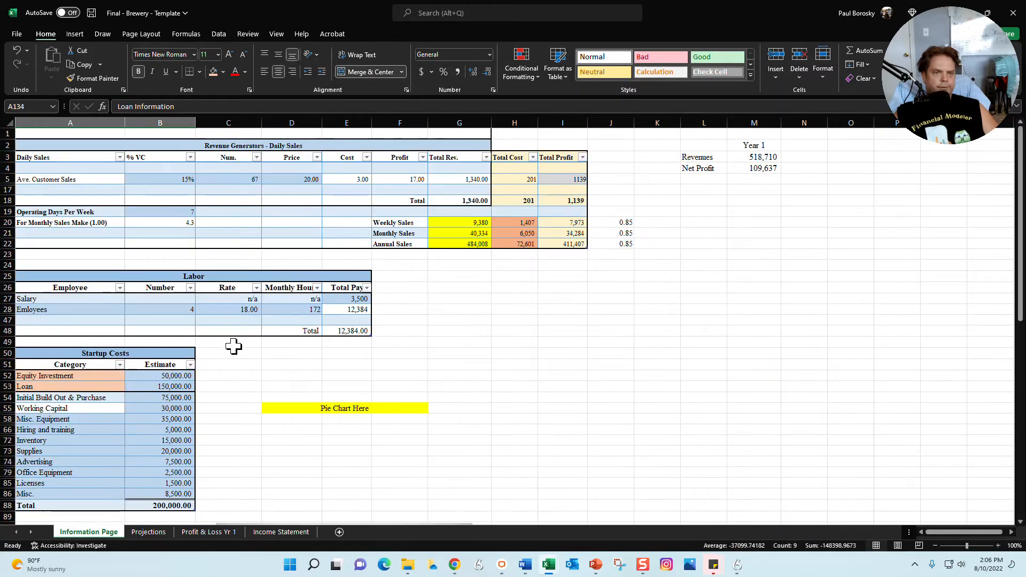
left_click_drag(400, 287, 419, 279)
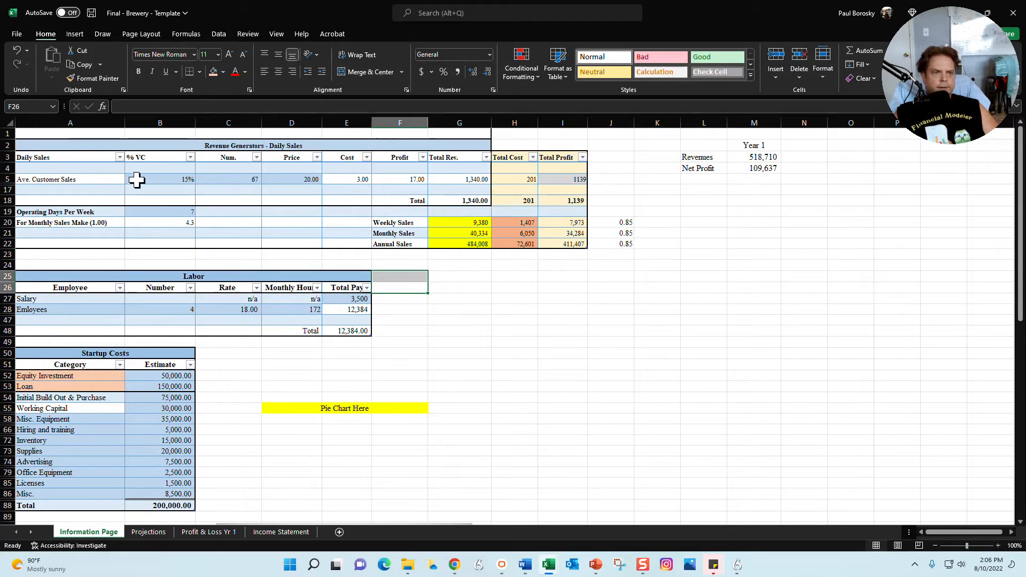
Step: Examine the number, price and % VC inputs in the Ave. Customer Sales row
left_click(78, 179)
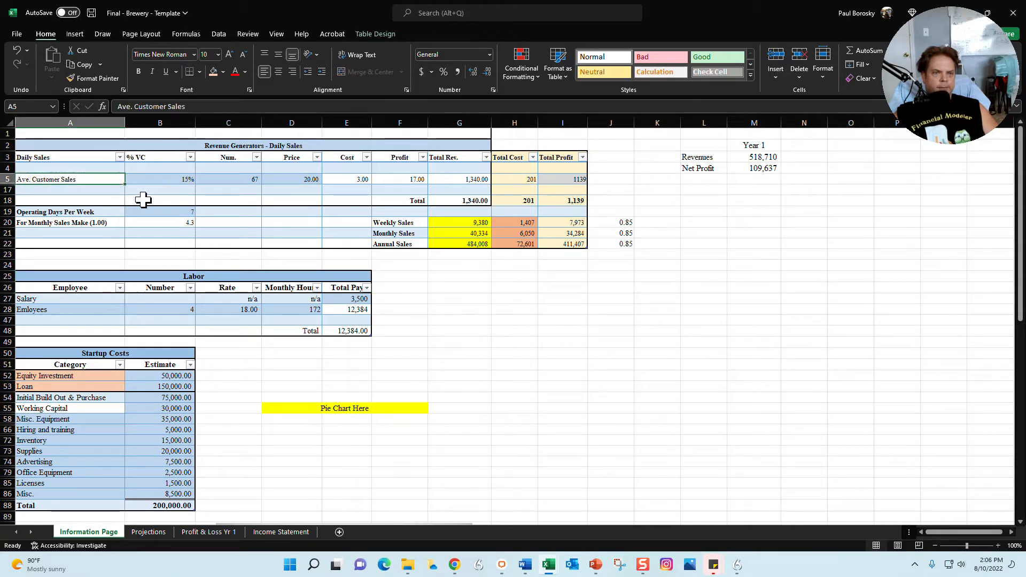
left_click(229, 177)
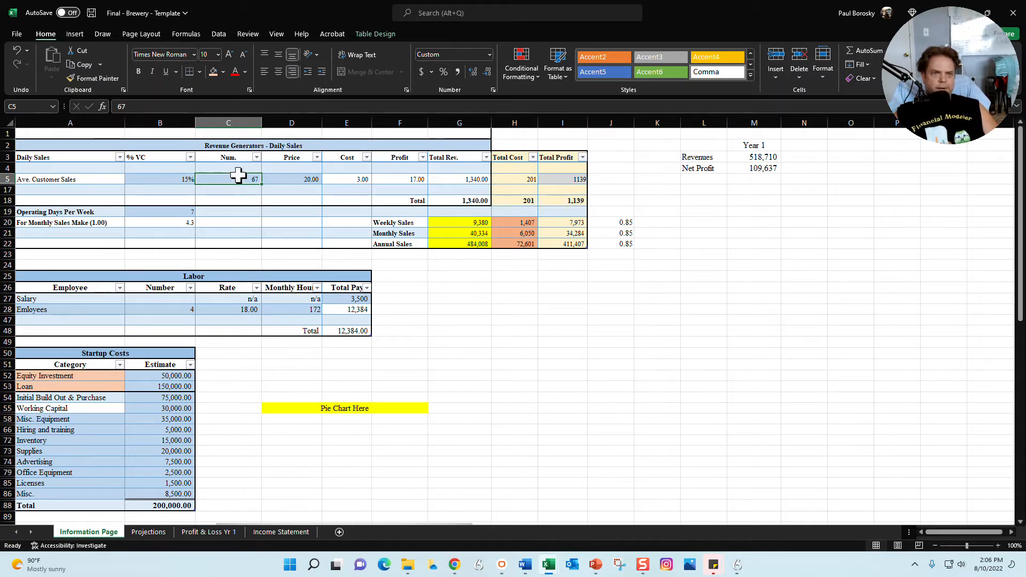
left_click(292, 177)
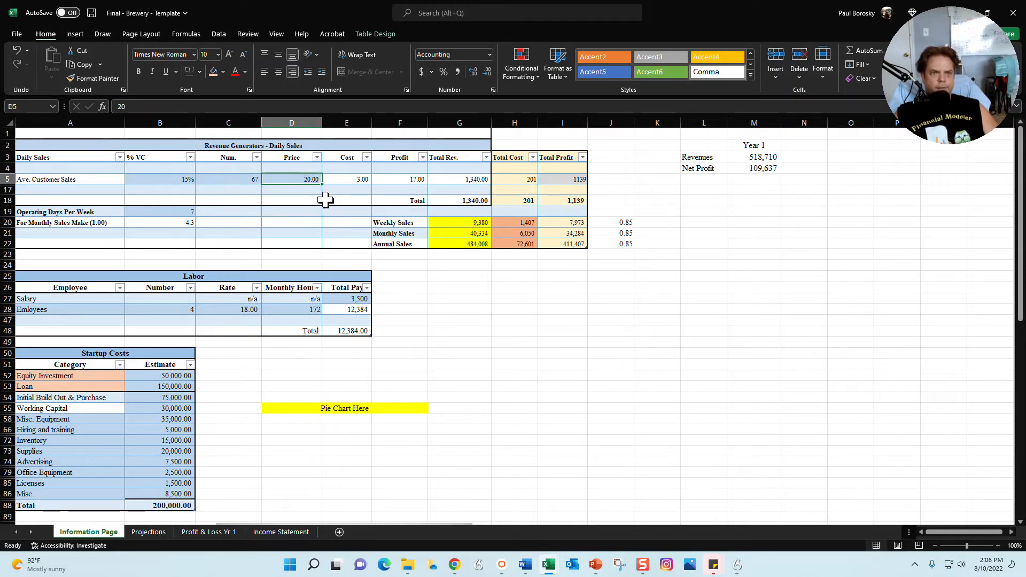
left_click(186, 179)
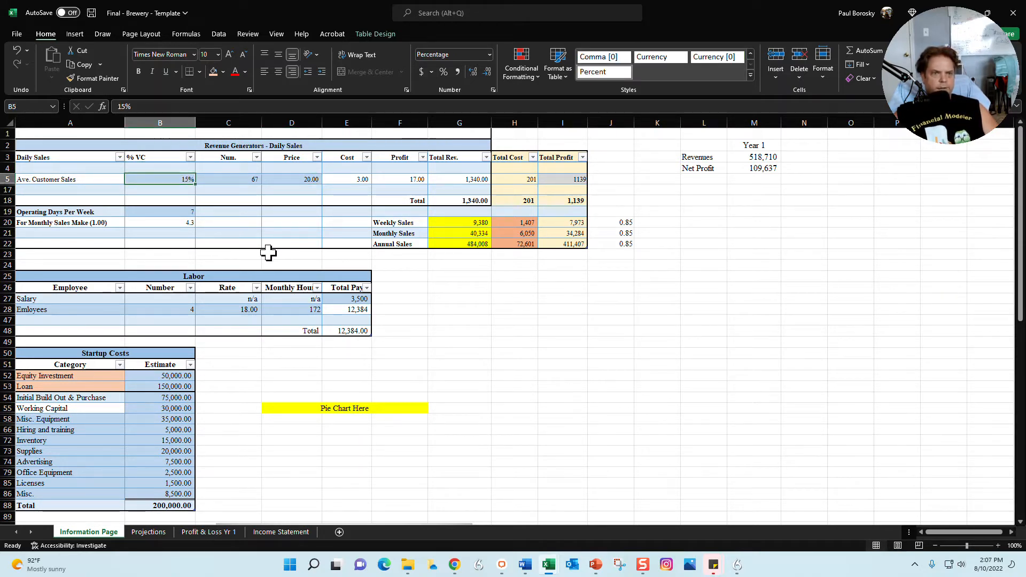
left_click(305, 181)
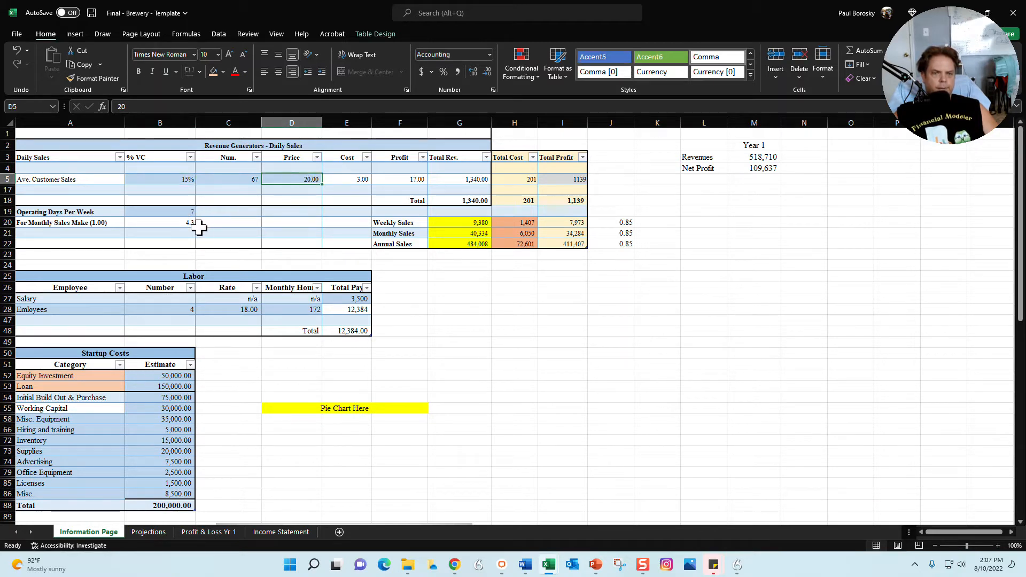
left_click(181, 181)
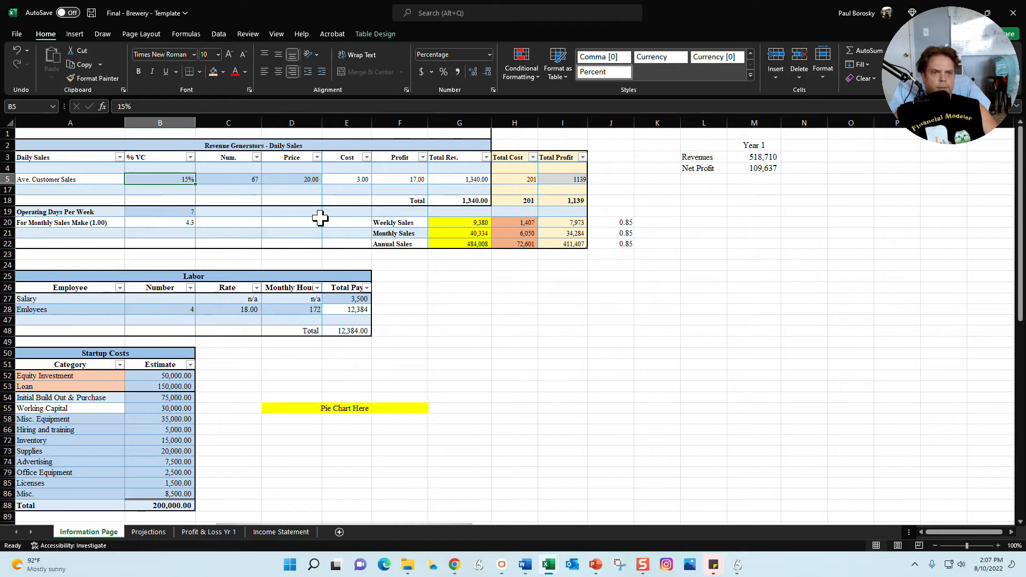
left_click(455, 289)
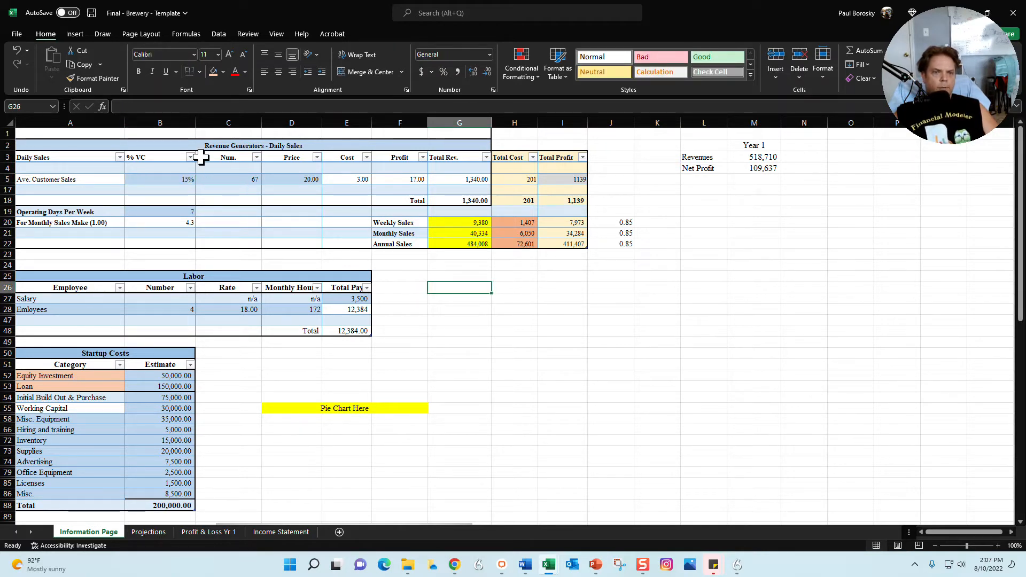
Step: Set the Ave. Customer Sales price to 25 and its % VC to 25%
left_click(292, 178)
type("25")
key("Return")
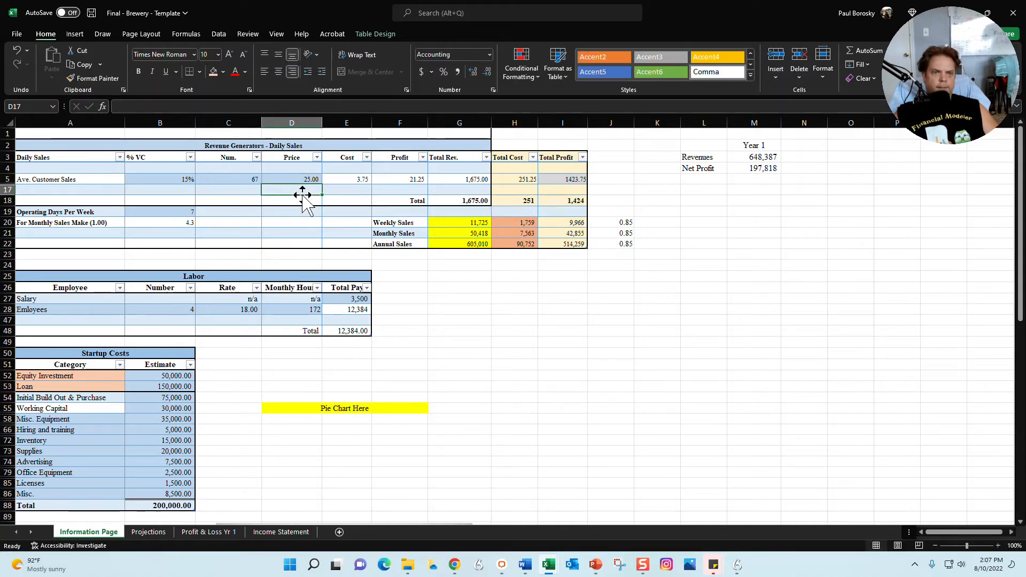
left_click(171, 180)
type("25")
key("Return")
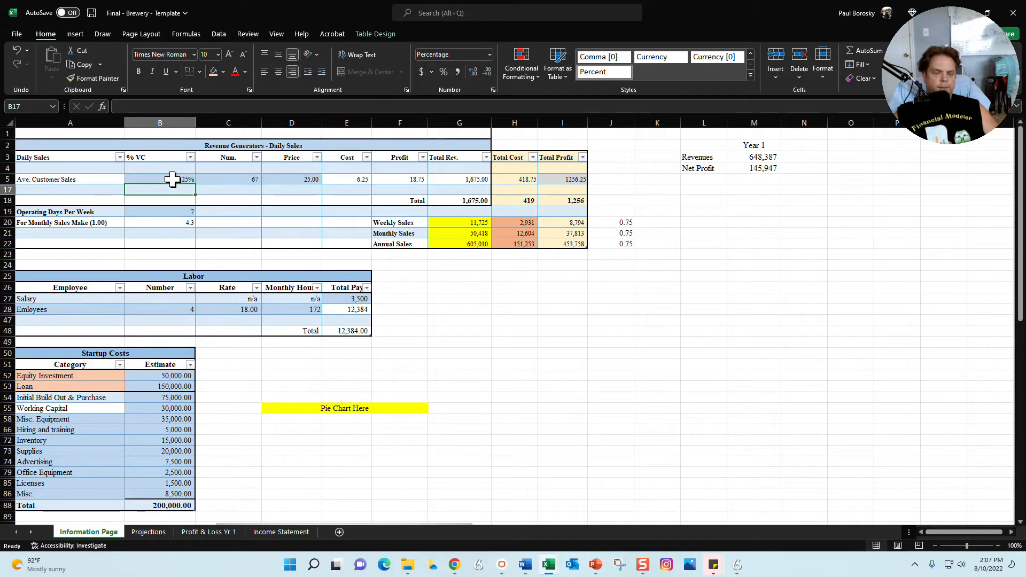
left_click(179, 180)
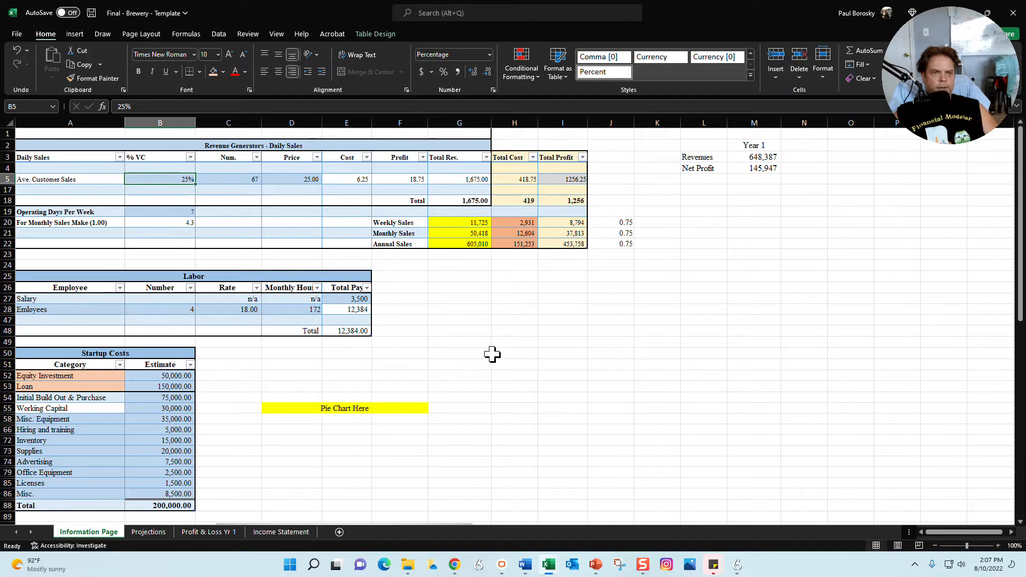
left_click(454, 307)
Step: Try 6 and 5 as the Operating Days Per Week value and set it back to 7
left_click(170, 212)
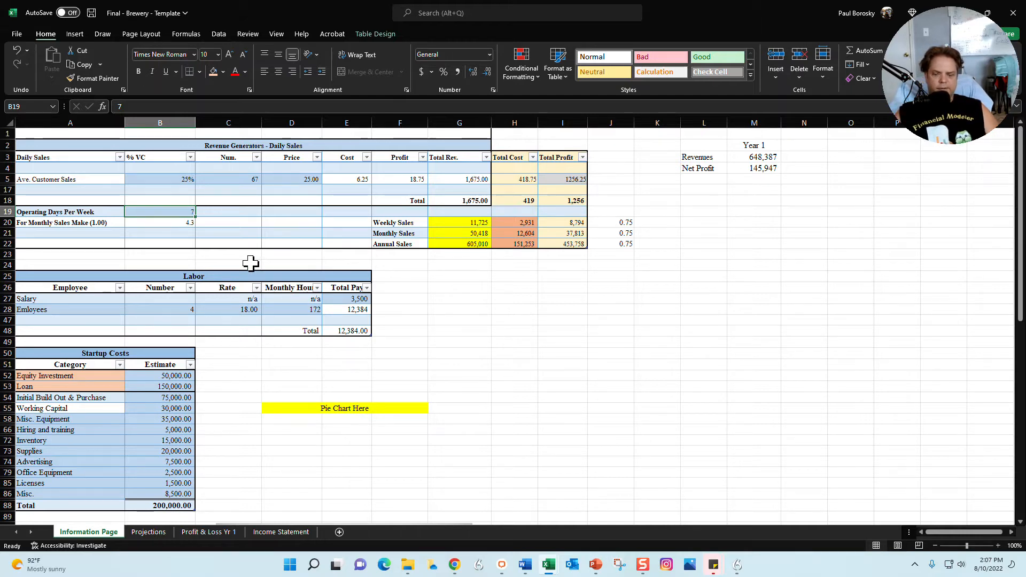
type("6")
key("Return")
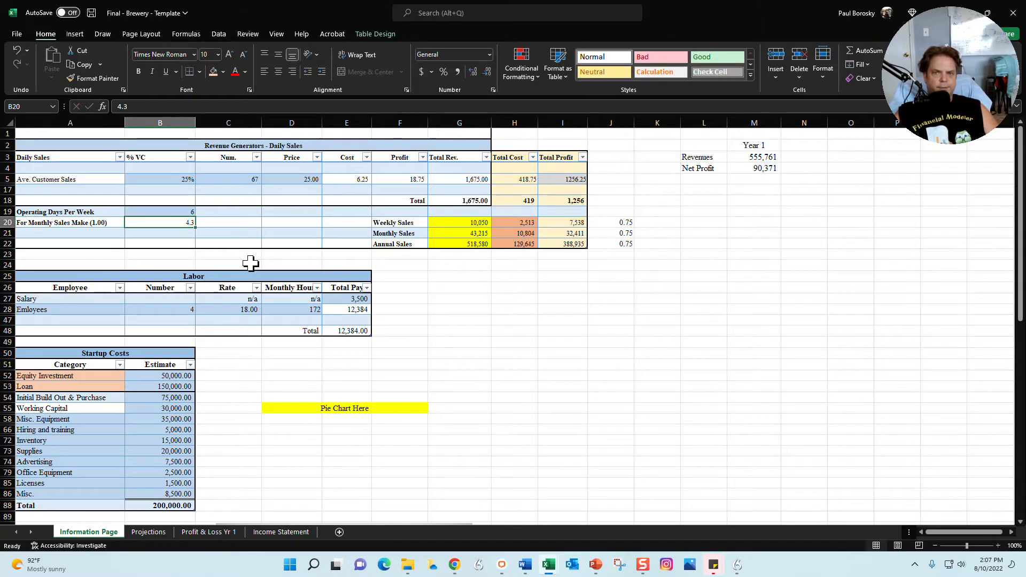
left_click(150, 212)
type("5")
key("Return")
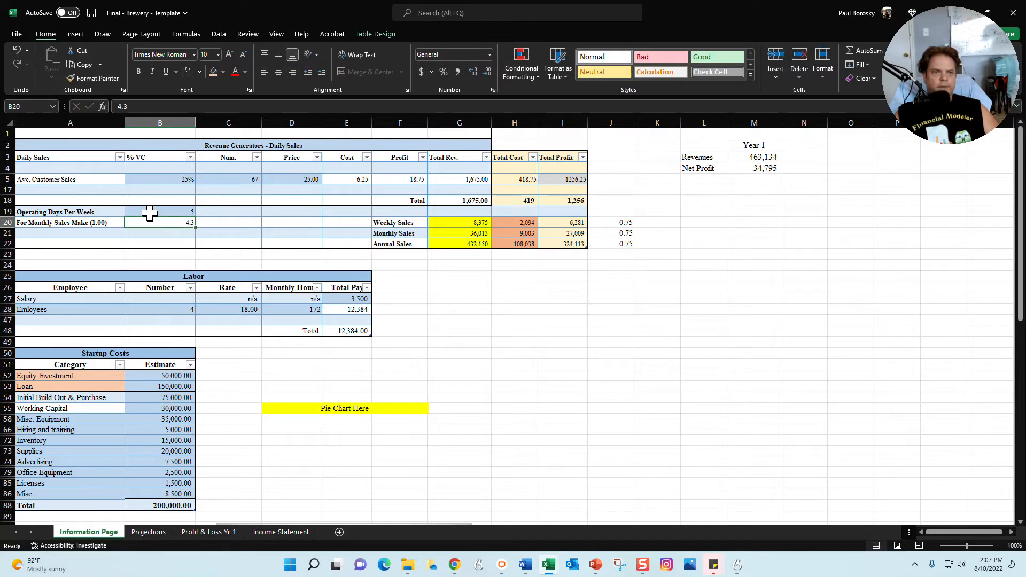
left_click(176, 213)
type("7")
key("Return")
left_click(513, 354)
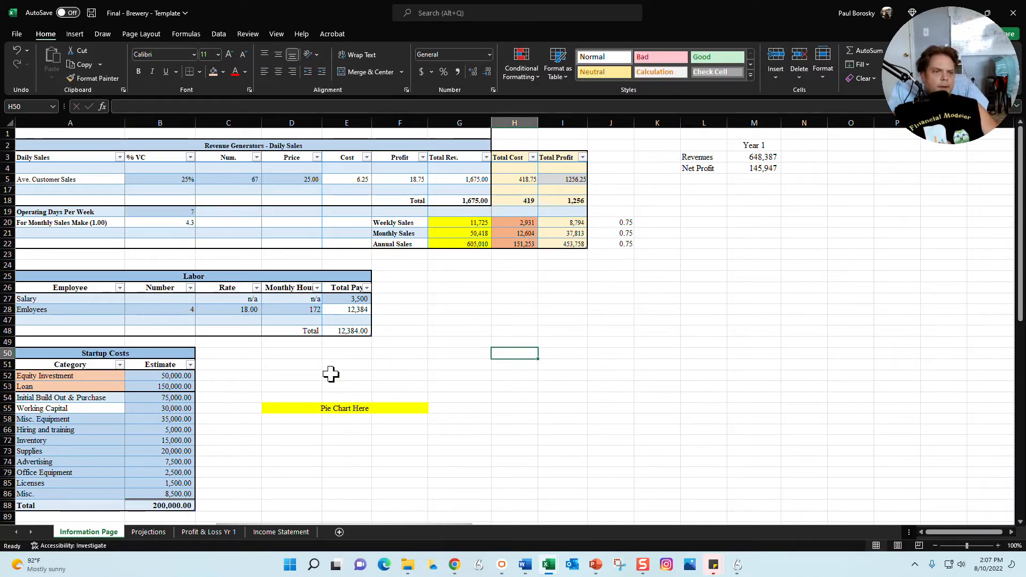
Step: Try 4000 as the Salary total pay in the Labor table and set it to 2000
left_click(347, 298)
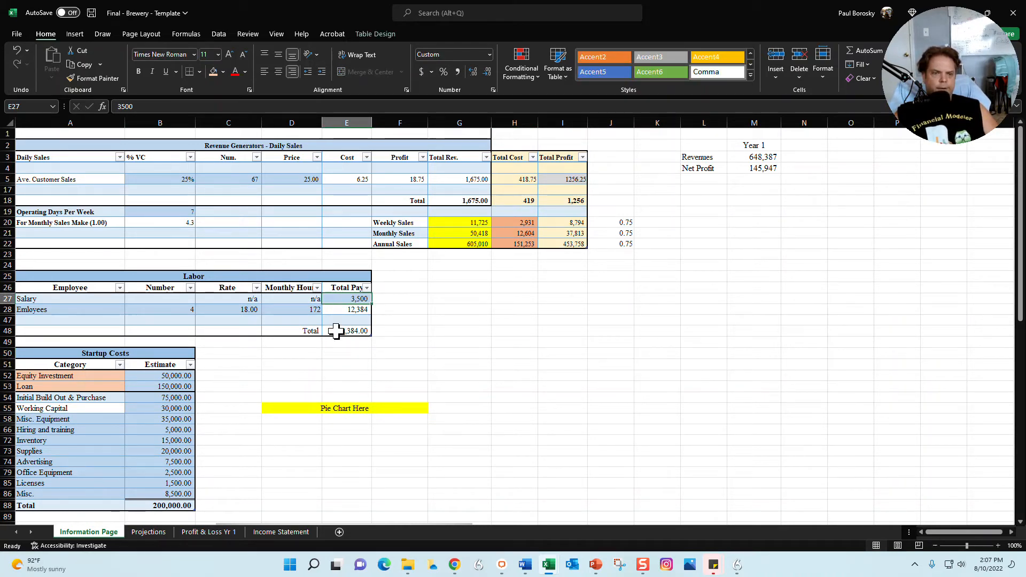
type("4000")
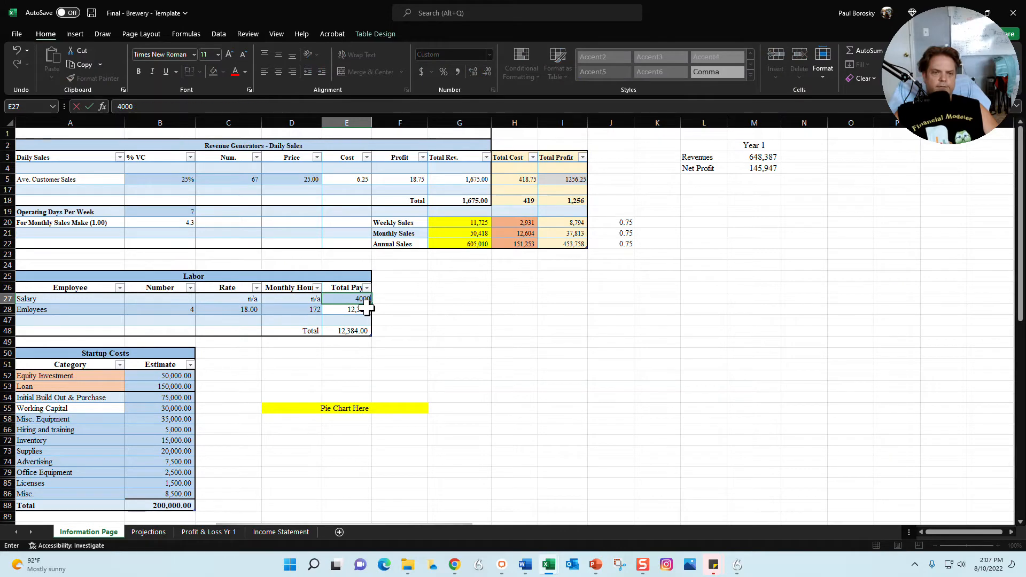
key("Return")
left_click(367, 288)
left_click(430, 298)
left_click(368, 299)
type("2000")
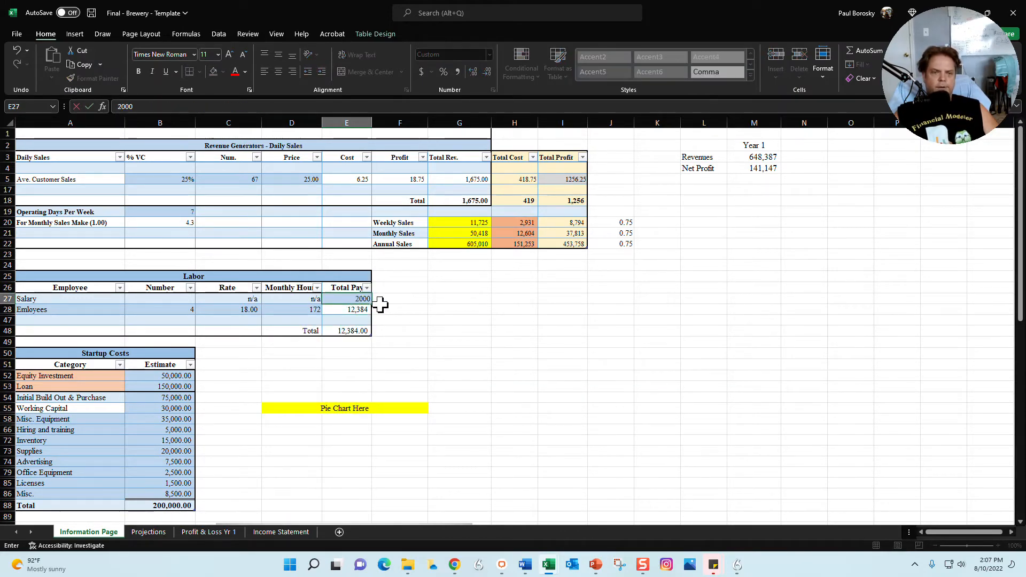
key("Return")
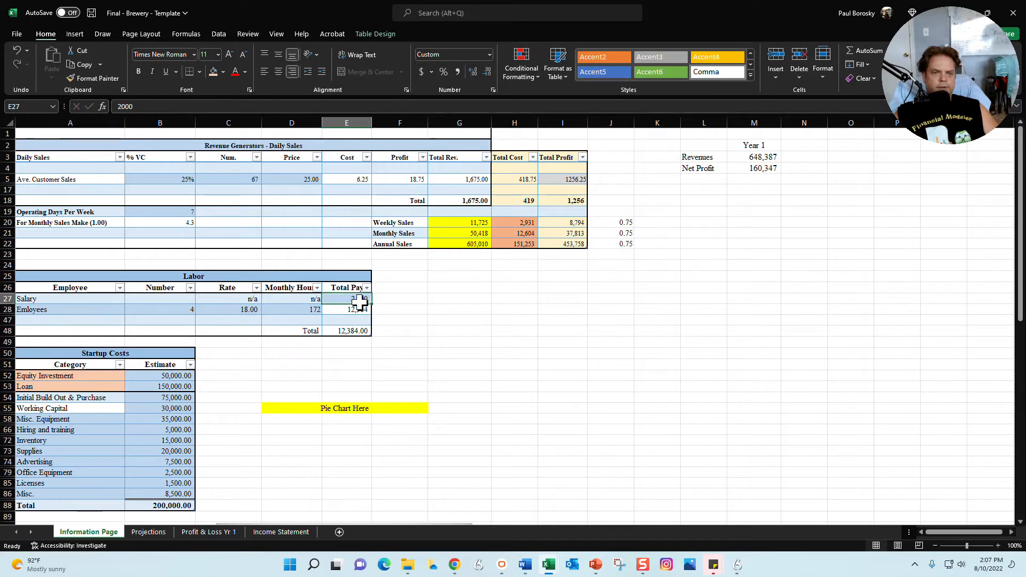
Step: Correct the misspelled label in the second Labor row to Employees
left_click(159, 312)
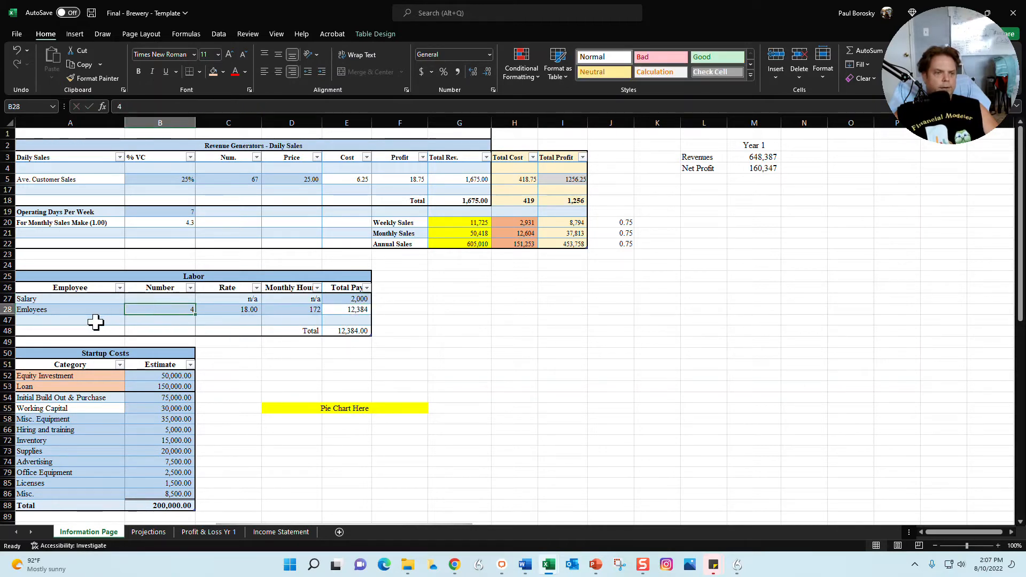
left_click(42, 307)
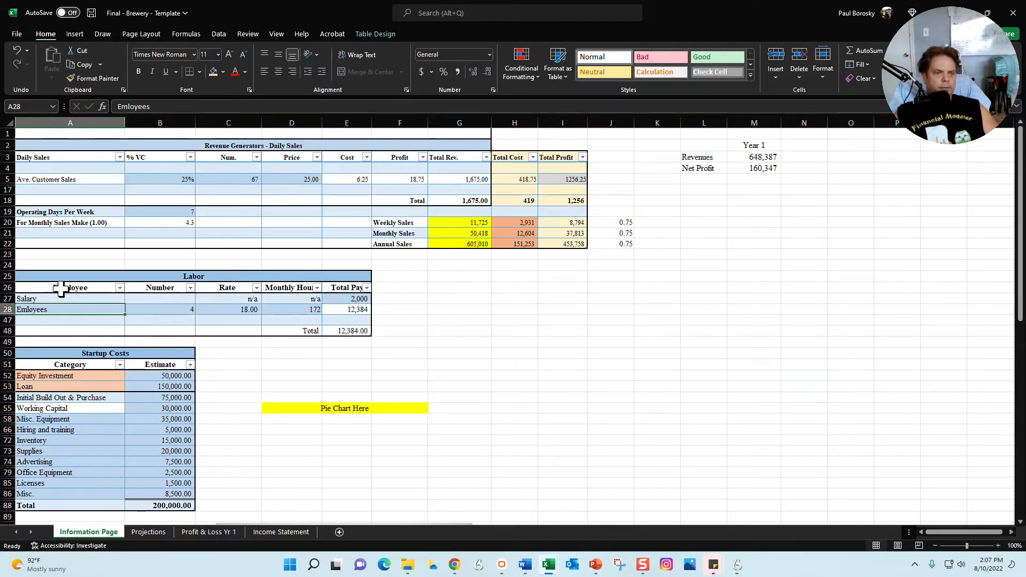
left_click(129, 106)
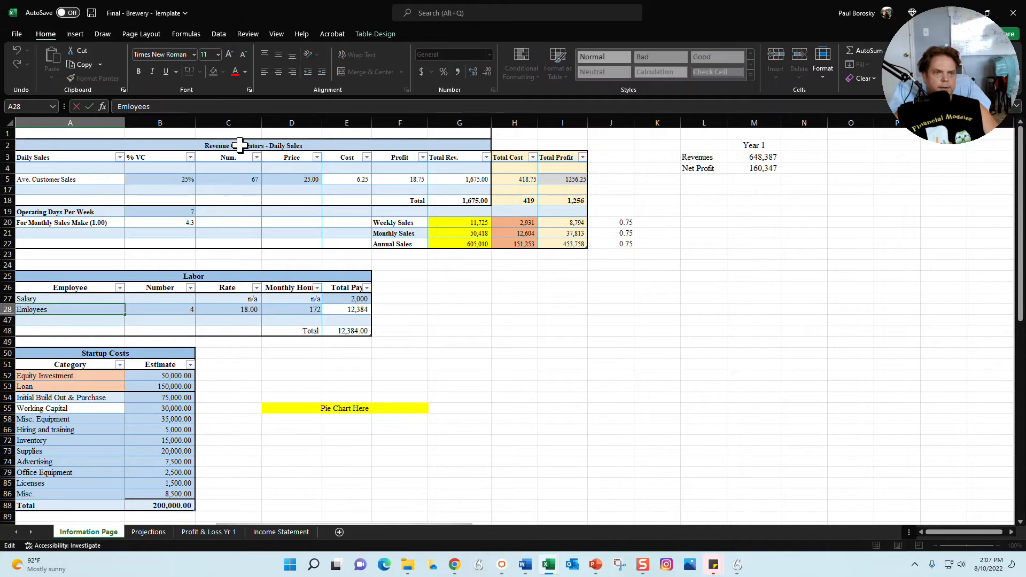
type("p")
key("Return")
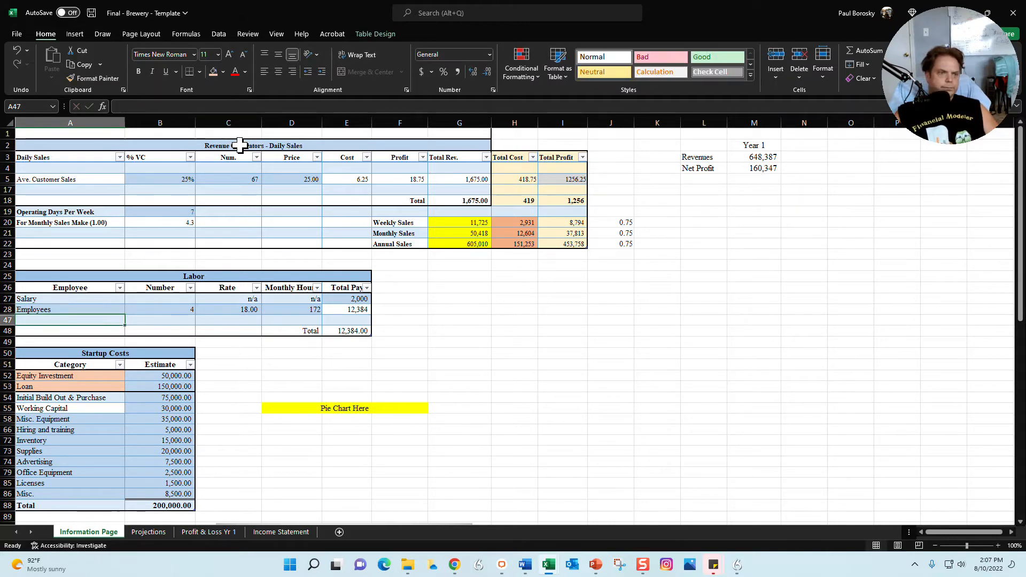
left_click_drag(478, 353, 460, 342)
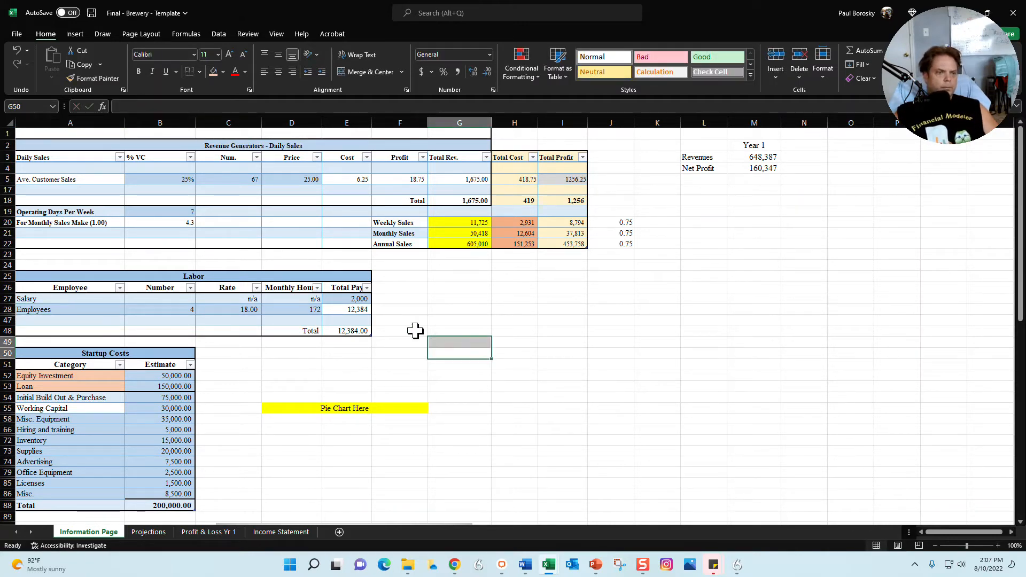
Step: Examine the number, rate and monthly hours inputs in the Employees row of the Labor table
left_click(144, 308)
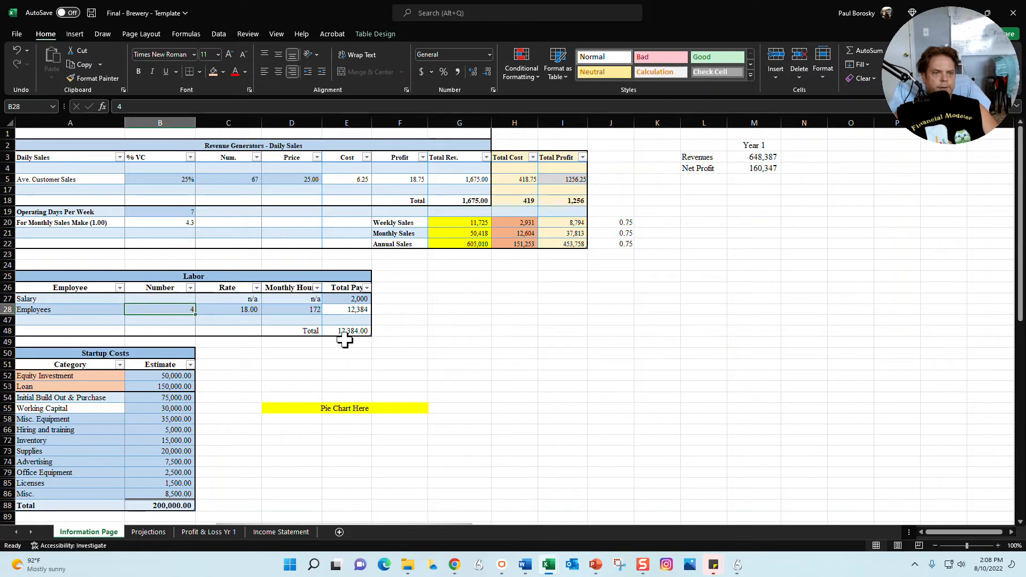
left_click(245, 309)
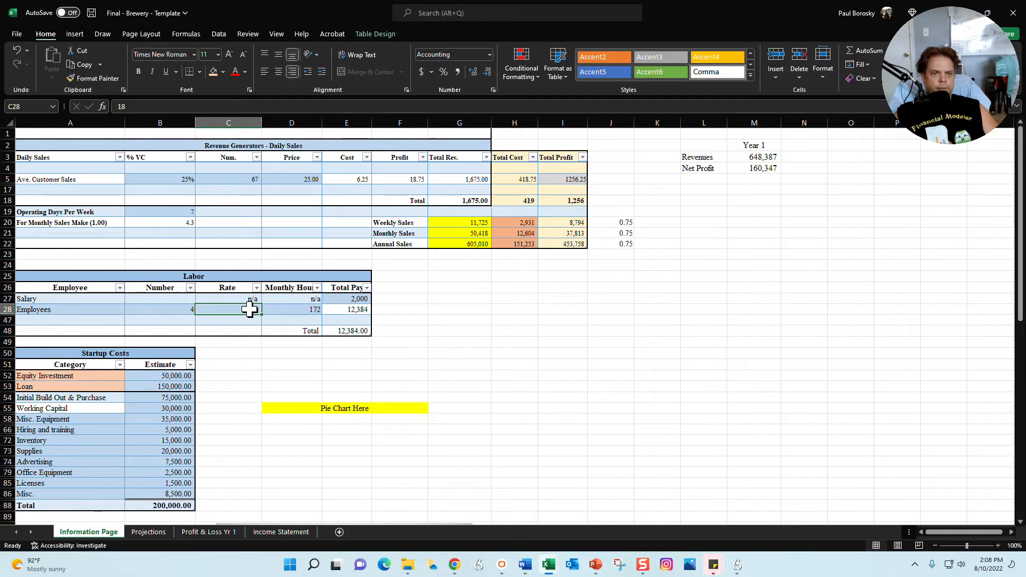
left_click(293, 312)
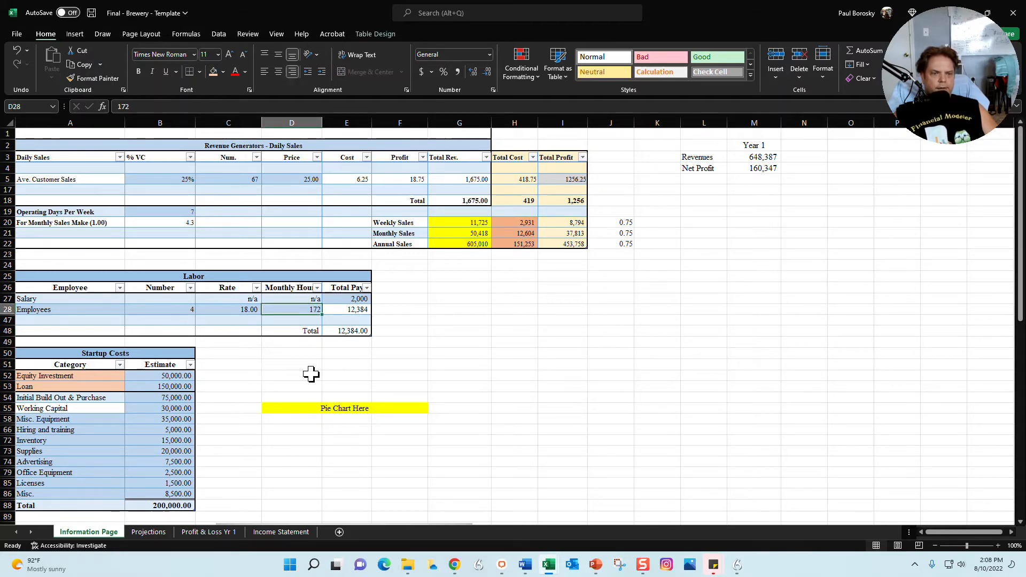
Step: Examine the Equity Investment and Loan estimates under Startup Costs and the linked Loan Amount under Loan Information
scroll(273, 370, "down", 9)
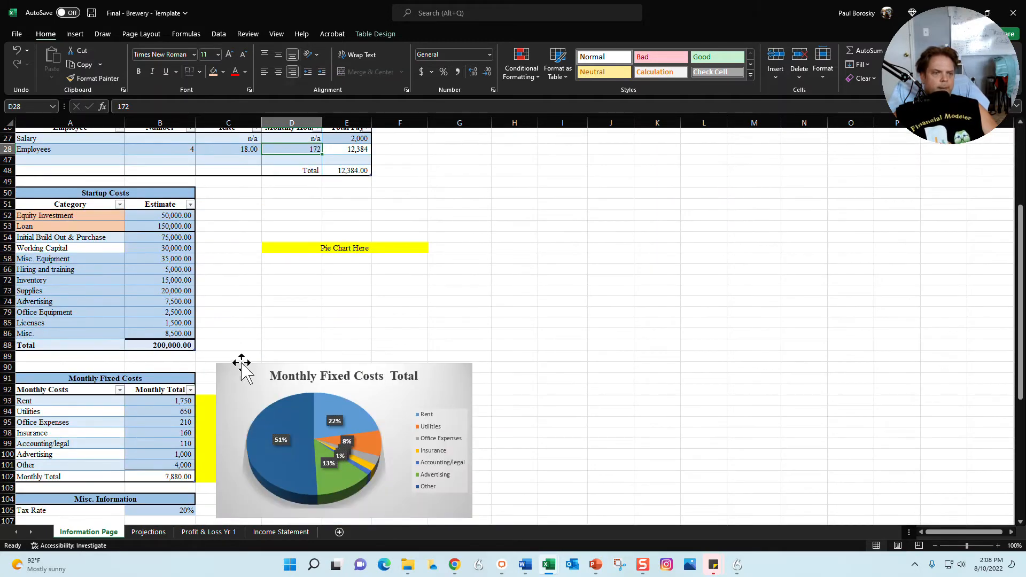
left_click(253, 223)
left_click_drag(100, 215, 139, 227)
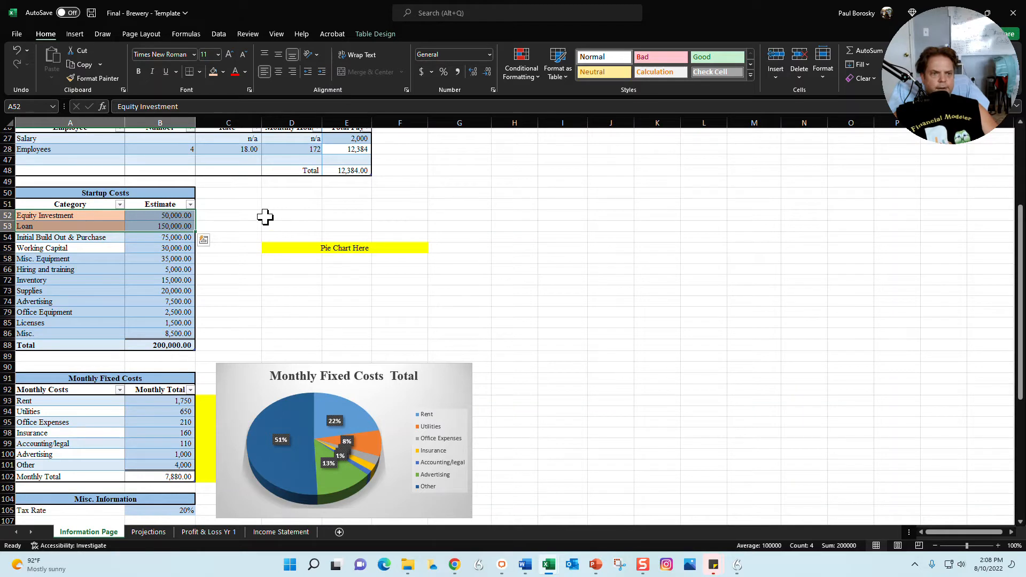
left_click(235, 226)
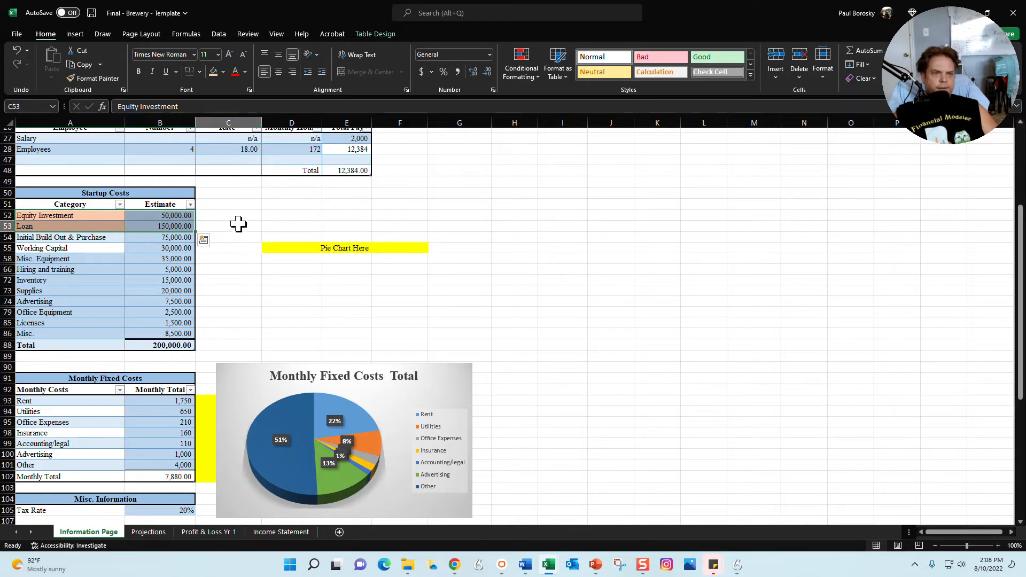
left_click(184, 215)
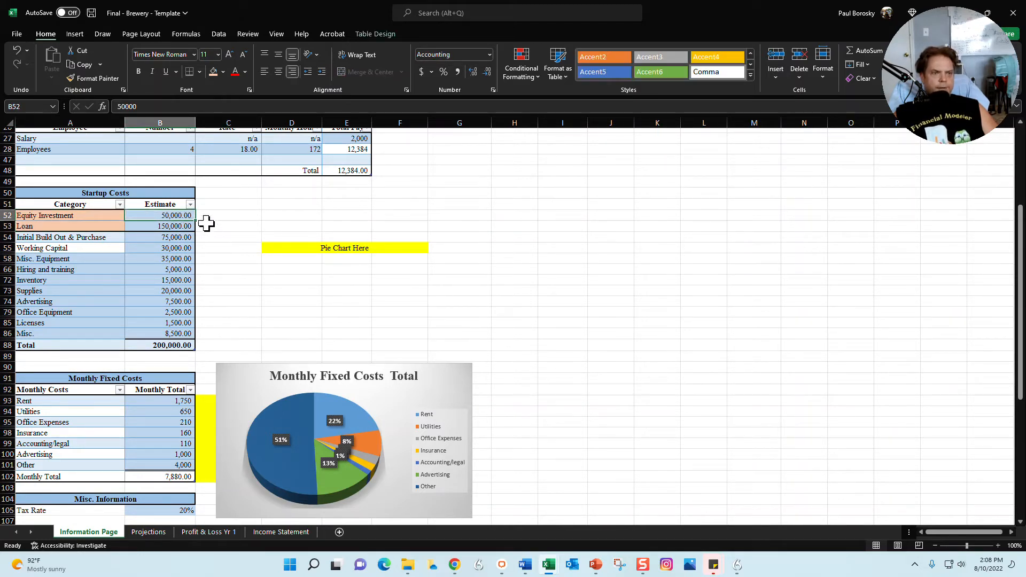
left_click(173, 226)
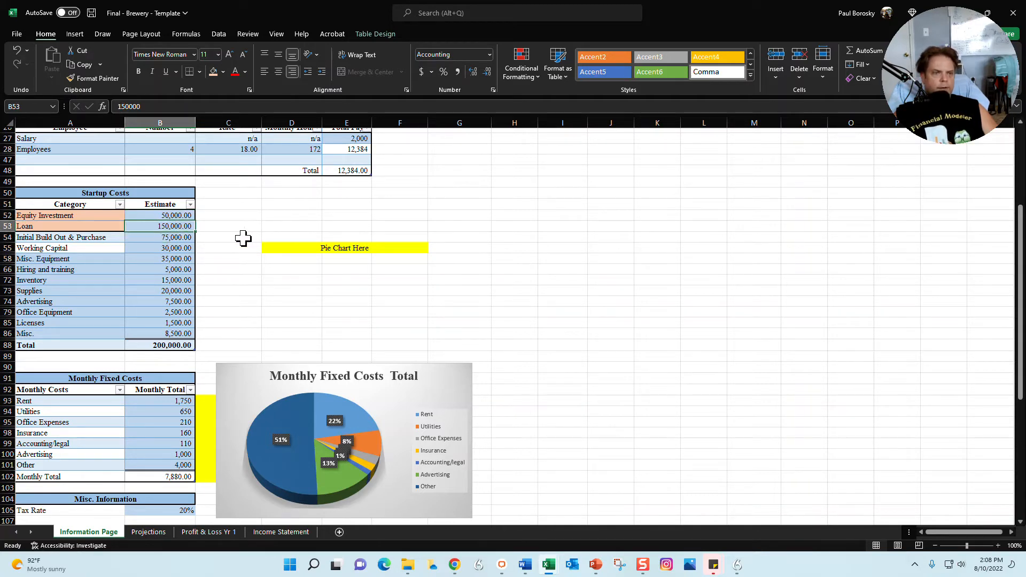
left_click(181, 215)
left_click(170, 226)
scroll(183, 246, "down", 13)
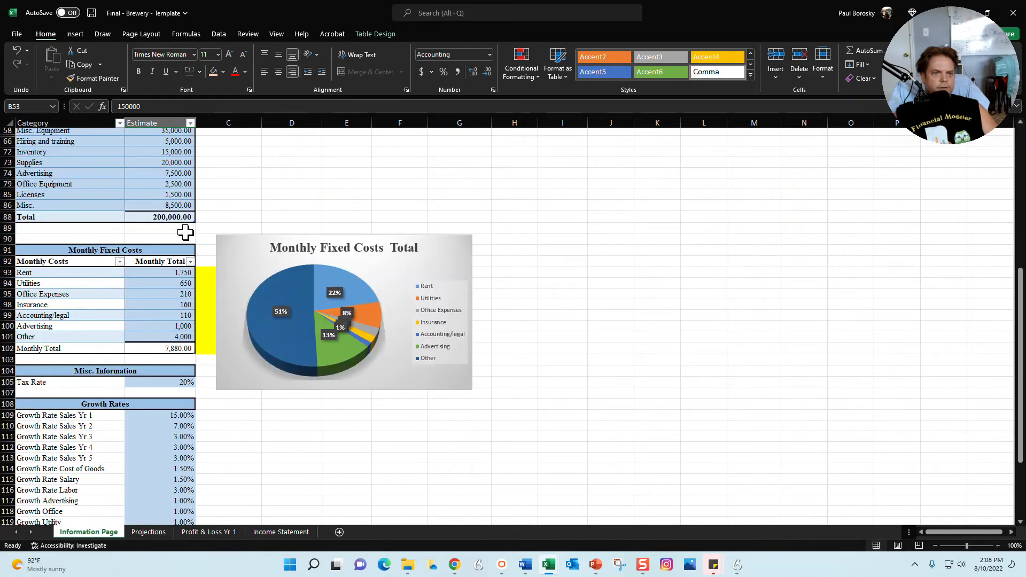
left_click(171, 339)
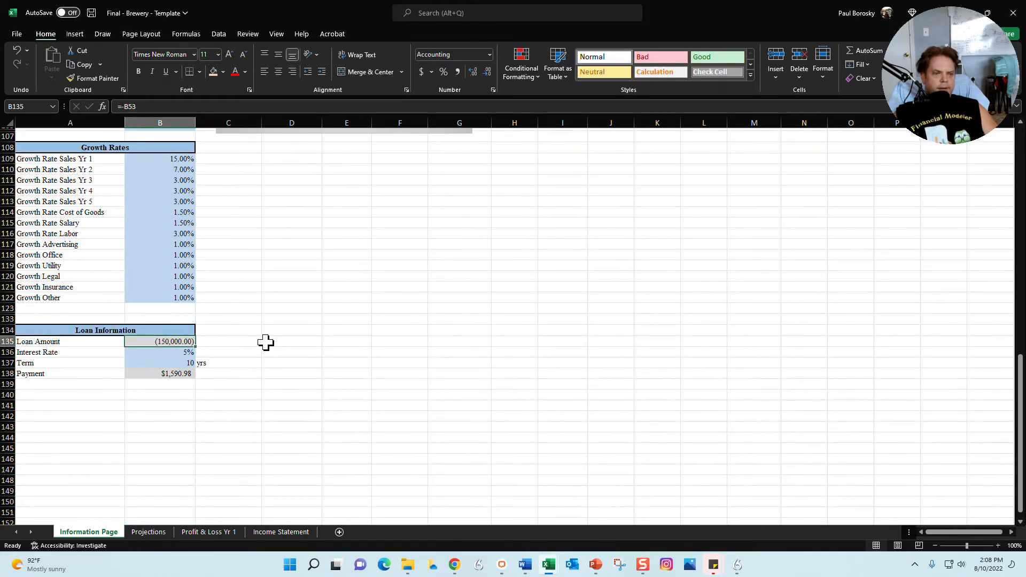
Step: Set the Loan estimate under Startup Costs to 125,000 and check the Loan Amount under Loan Information
scroll(209, 320, "up", 20)
left_click(170, 193)
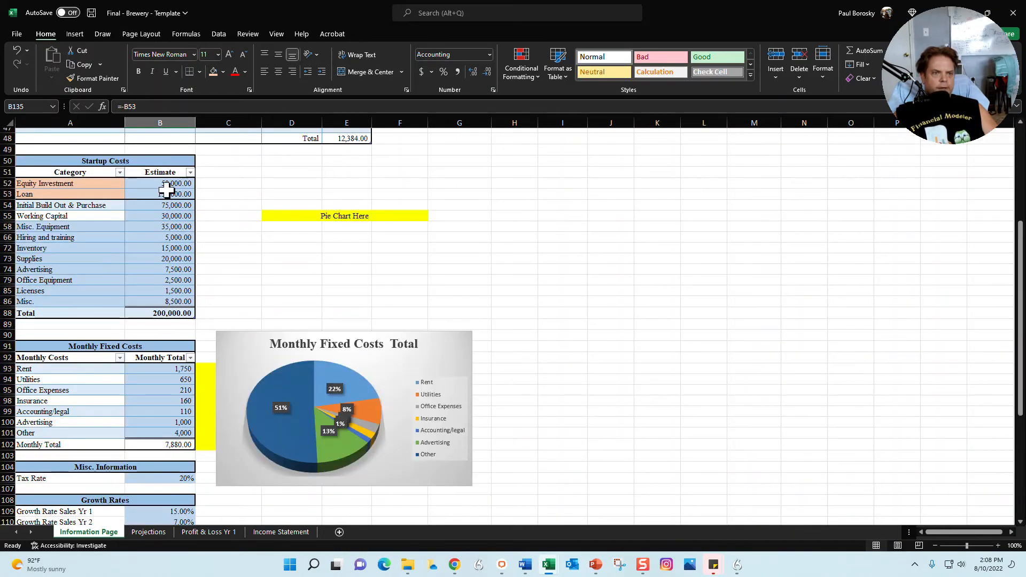
type("12500")
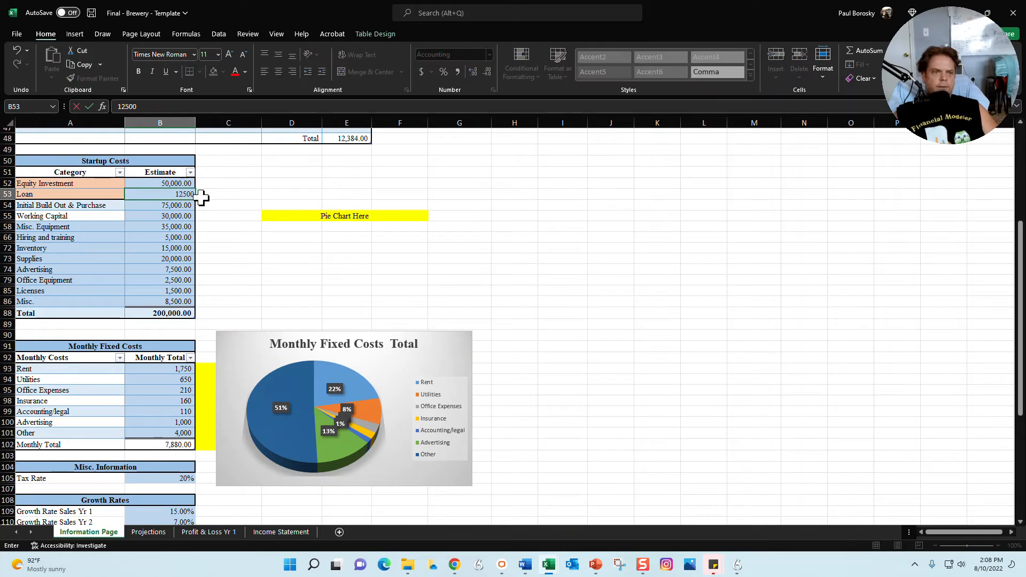
type("5,00")
key("Return")
scroll(182, 375, "down", 11)
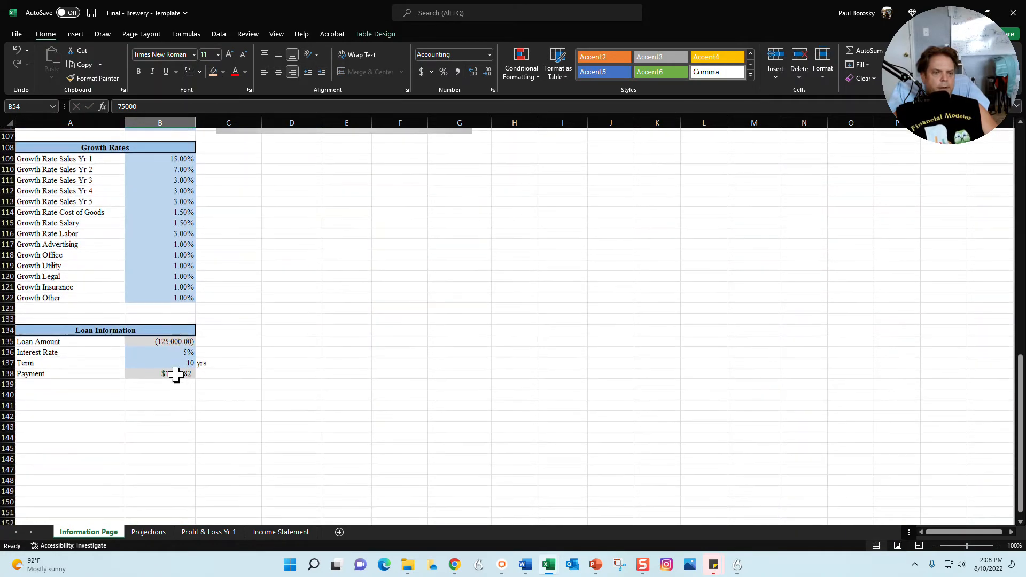
left_click(161, 342)
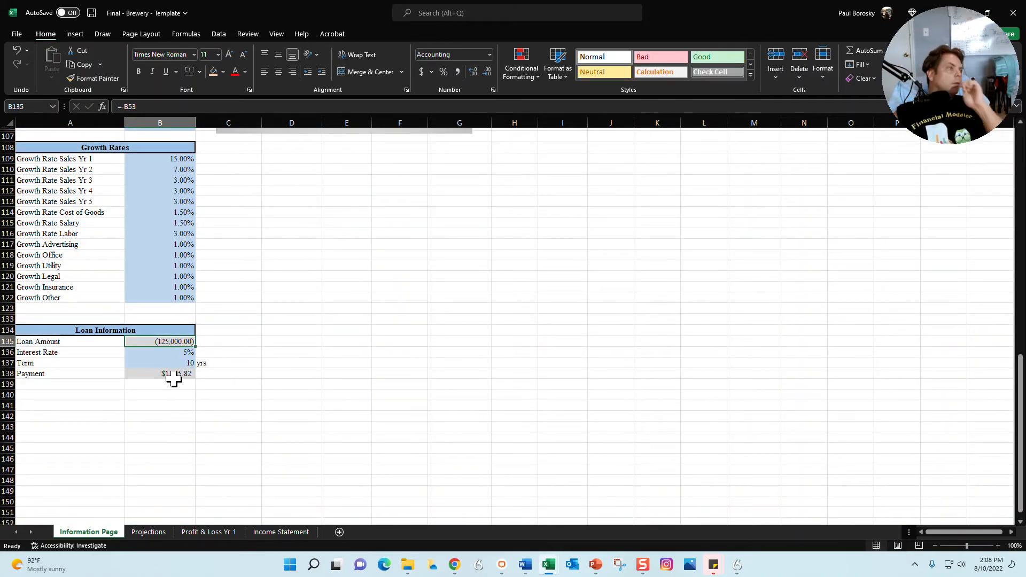
Step: Check the loan's interest rate and set its term to 8 years
left_click(155, 352)
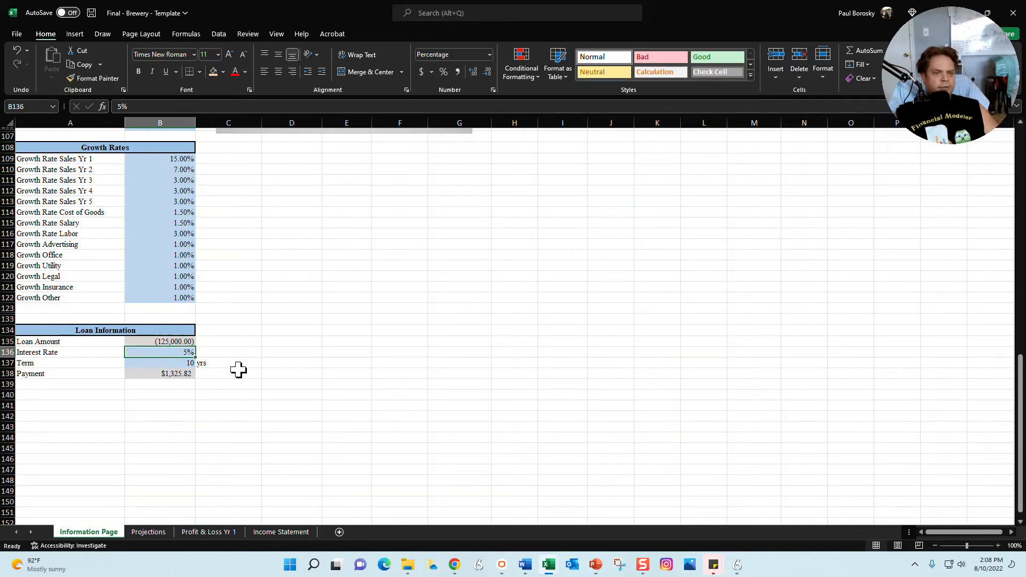
left_click(157, 364)
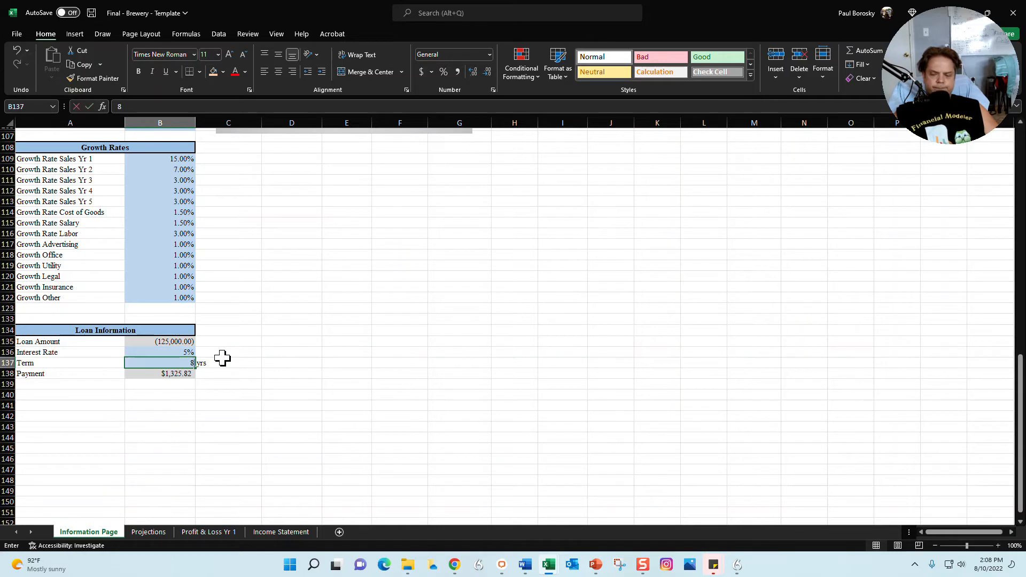
type("8")
key("Return")
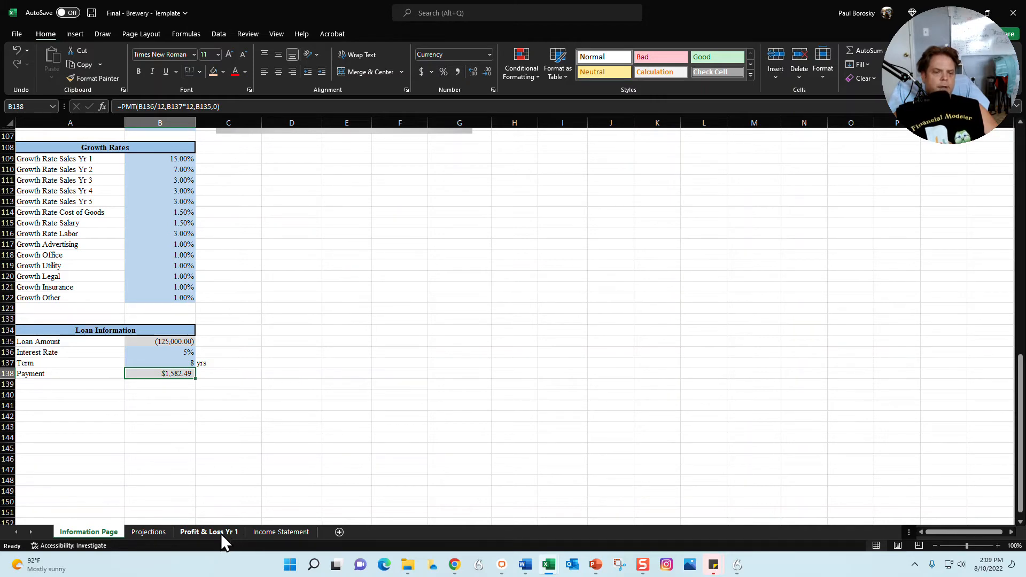
left_click(269, 393)
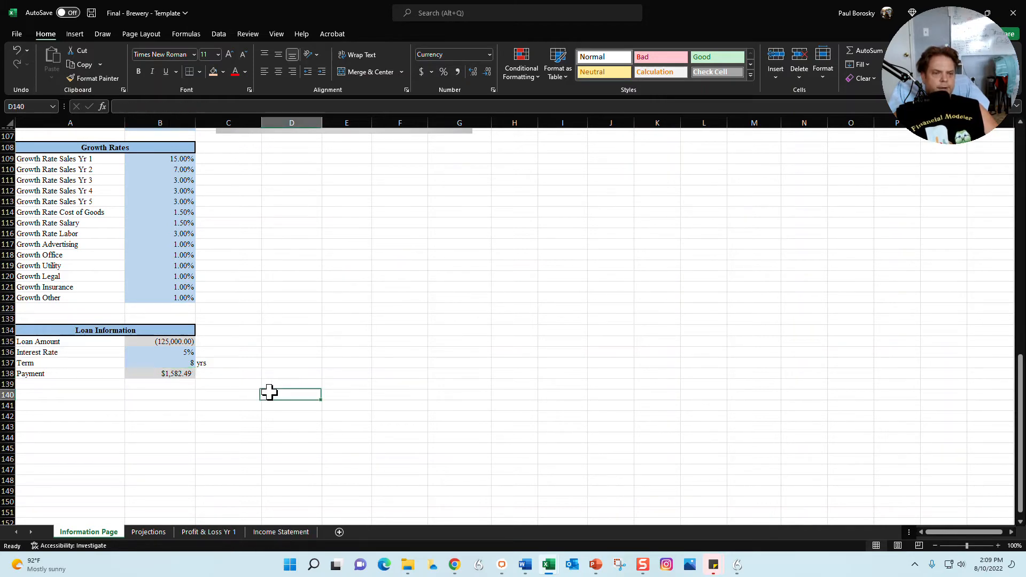
Step: Examine the Startup Costs categories and estimates from Initial Build Out & Purchase to Misc., along with the two funding rows
scroll(144, 344, "up", 15)
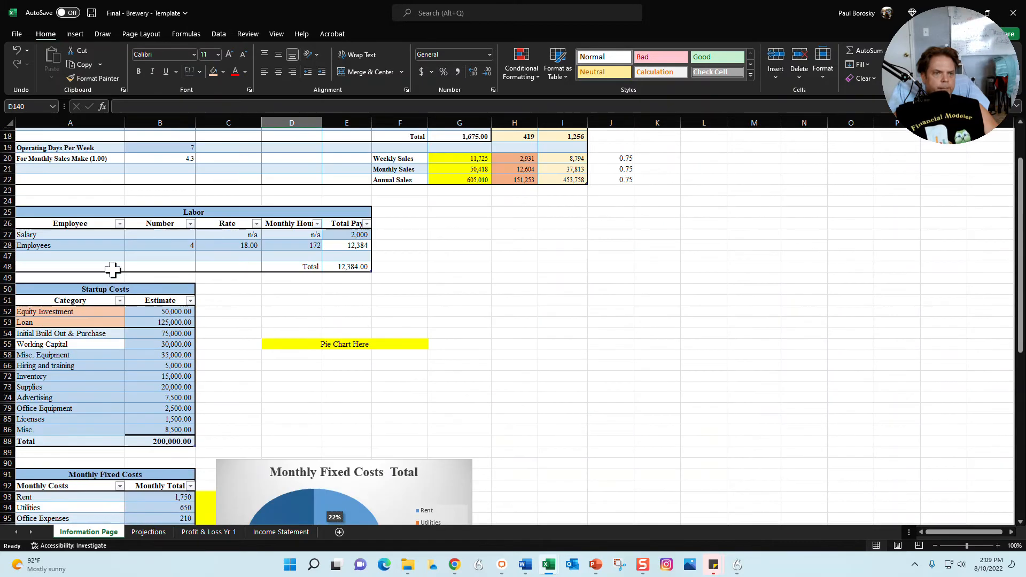
scroll(113, 270, "up", 1)
scroll(115, 353, "down", 2)
left_click_drag(84, 302, 155, 398)
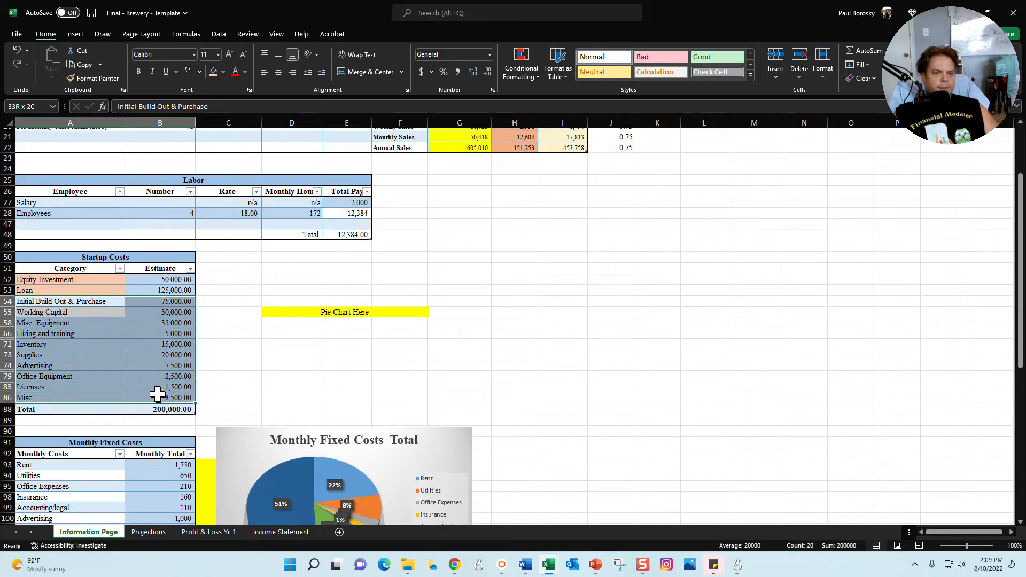
left_click(228, 352)
left_click_drag(71, 322, 75, 398)
left_click_drag(157, 302, 160, 401)
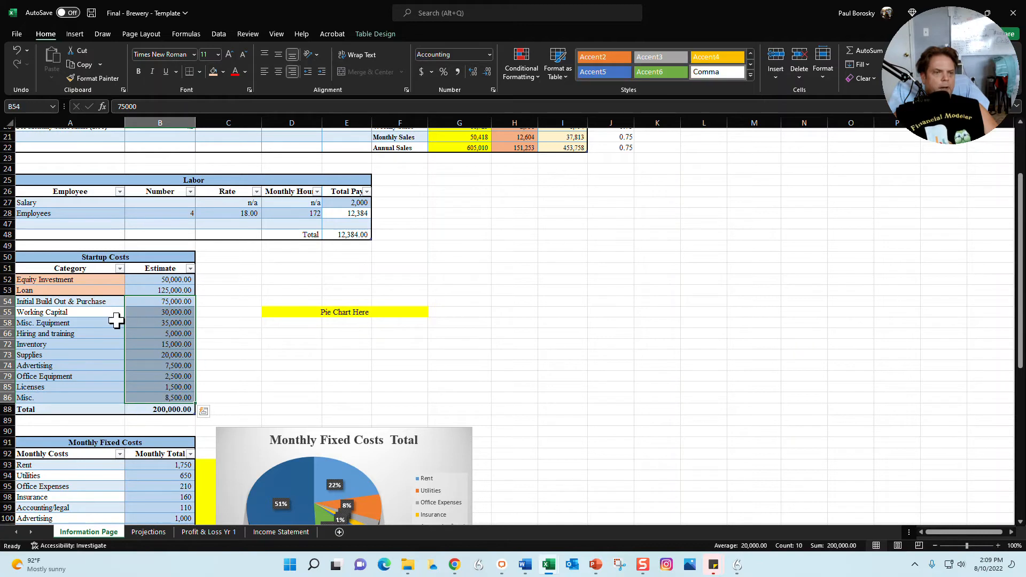
left_click(103, 300)
left_click(104, 314)
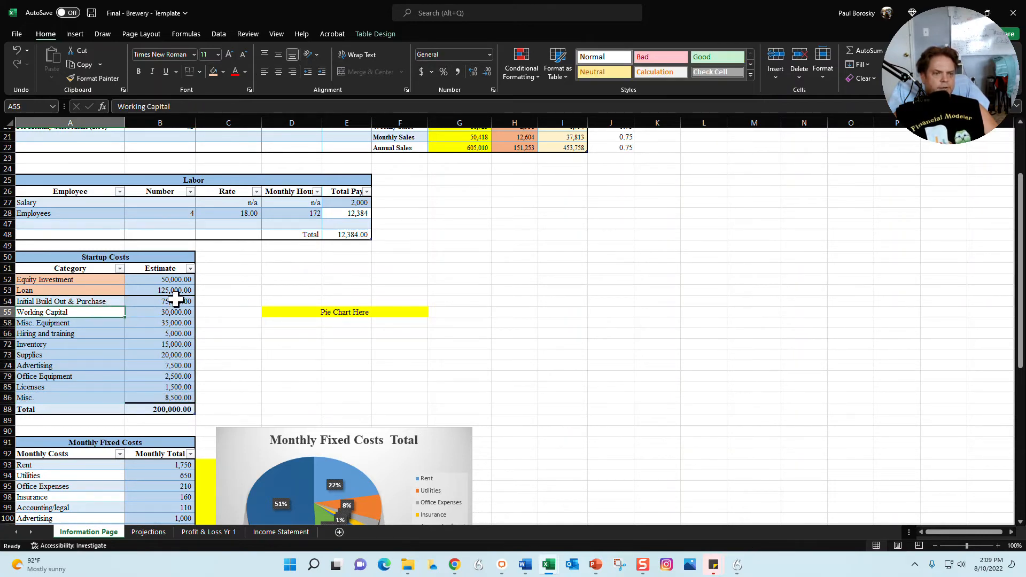
left_click_drag(176, 299, 178, 314)
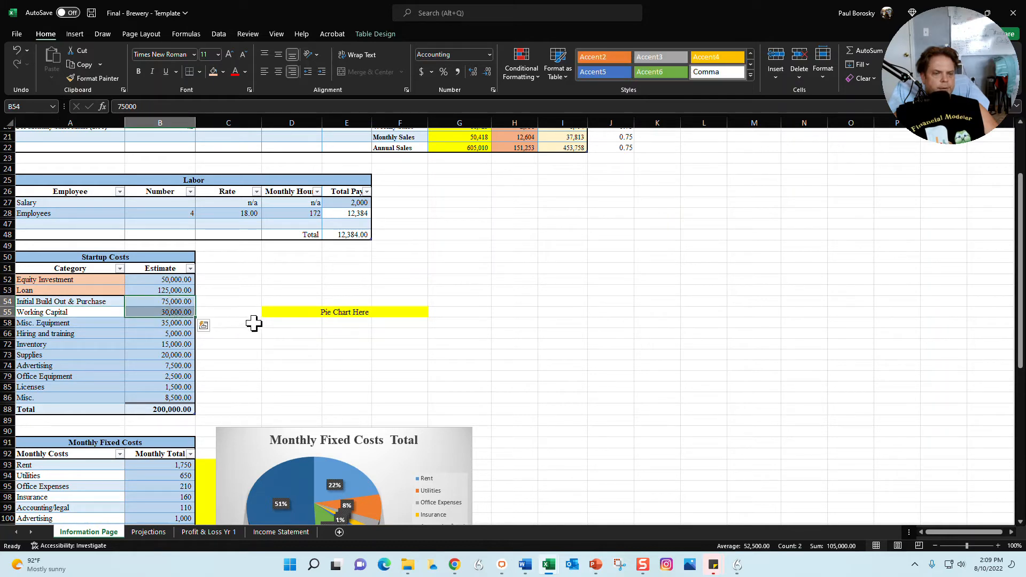
mouse_move(54, 302)
left_mouse_down()
mouse_move(62, 310)
mouse_move(69, 293)
left_mouse_up()
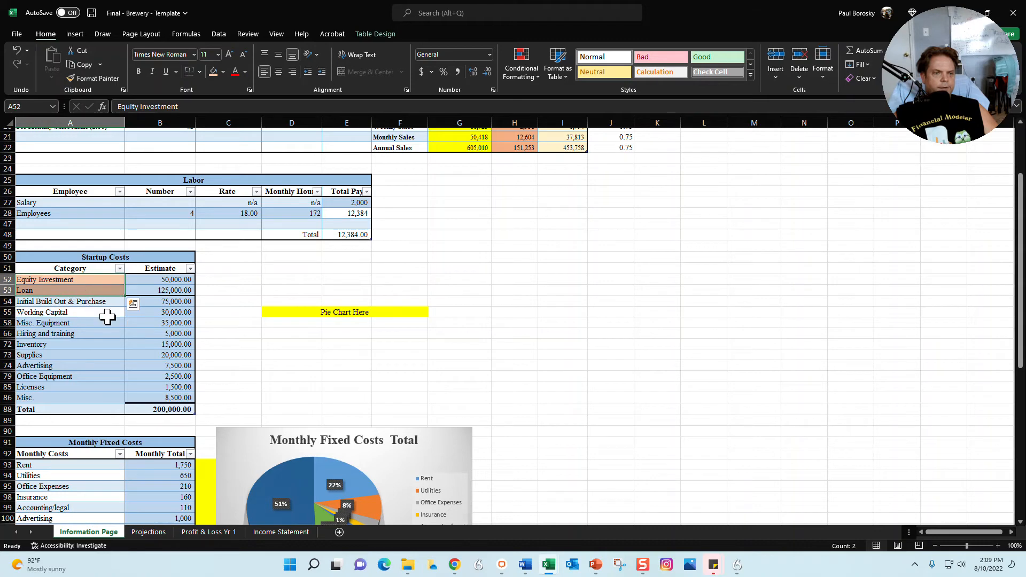
Step: Examine the monthly cost categories from Rent to Other in the Monthly Fixed Costs table
scroll(146, 380, "down", 4)
scroll(161, 380, "down", 4)
left_click(203, 339)
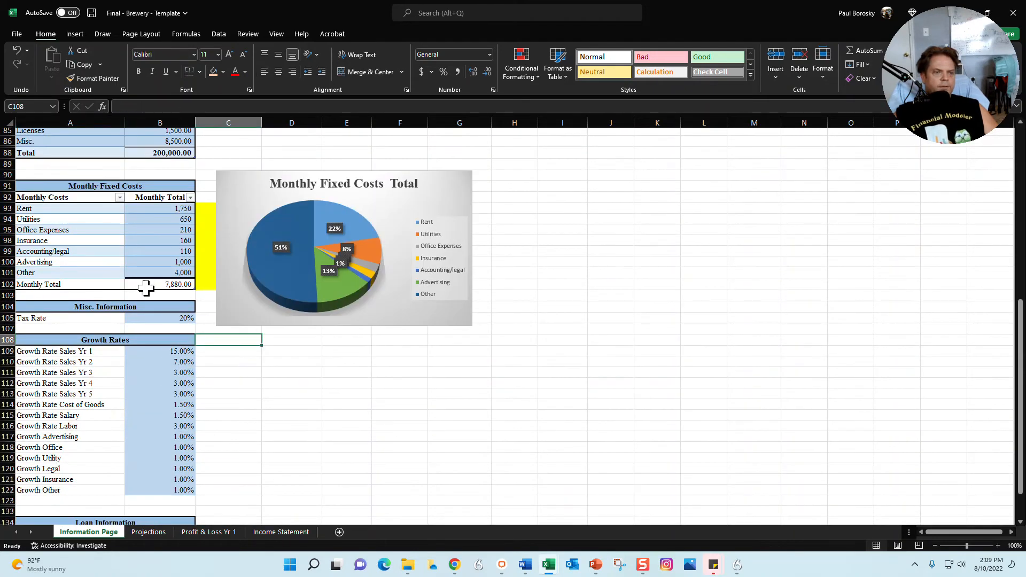
left_click_drag(55, 208, 47, 272)
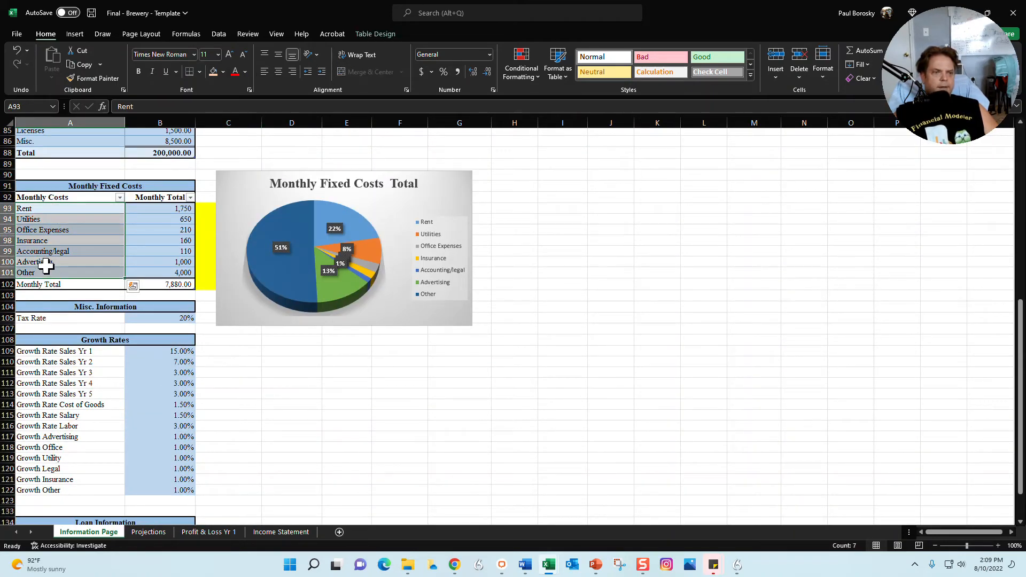
Step: Set the monthly Rent in the Monthly Fixed Costs table to 2,000 and check its slice in the pie chart
left_click(174, 208)
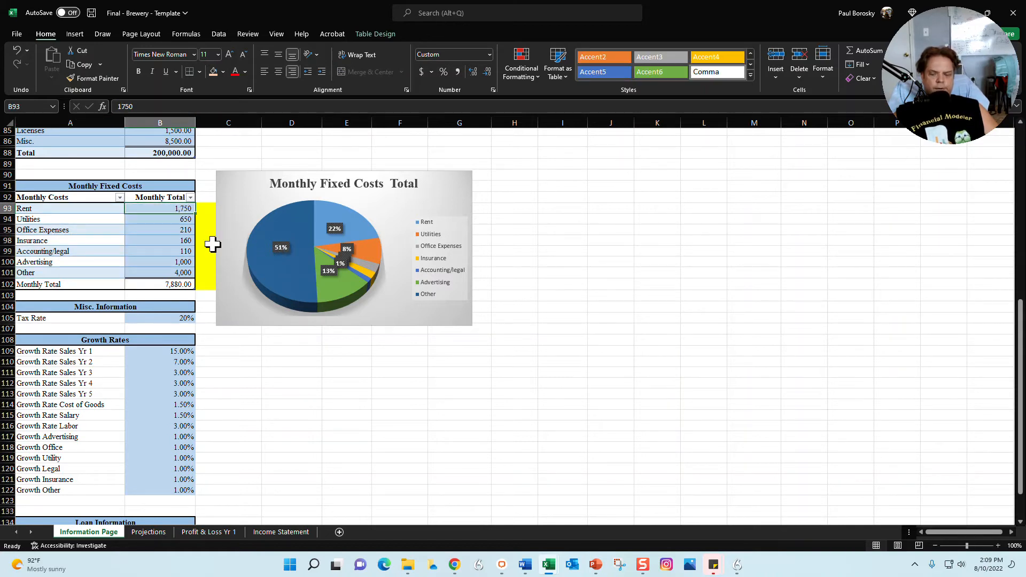
type("2000")
key("Return")
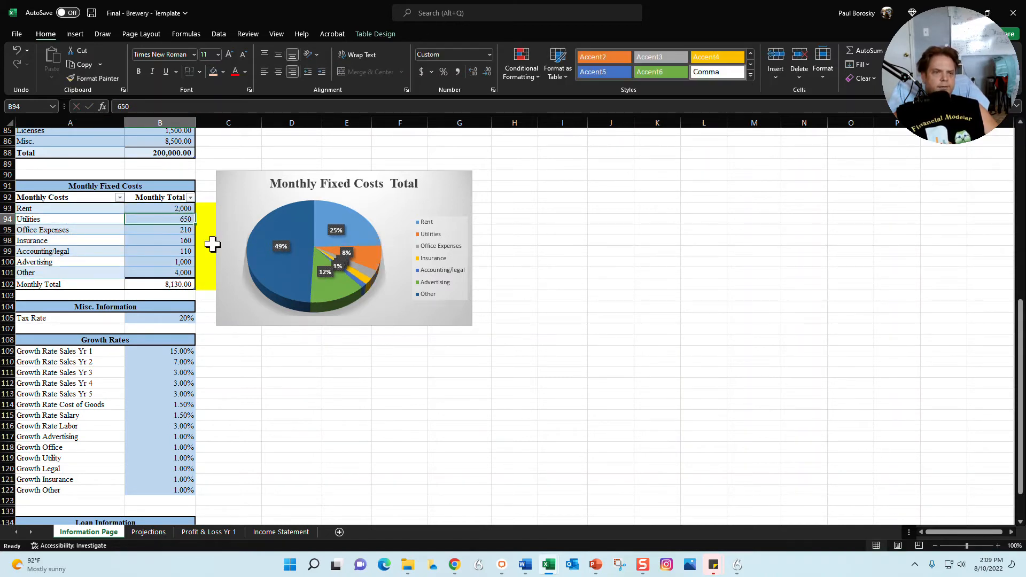
left_click(162, 206)
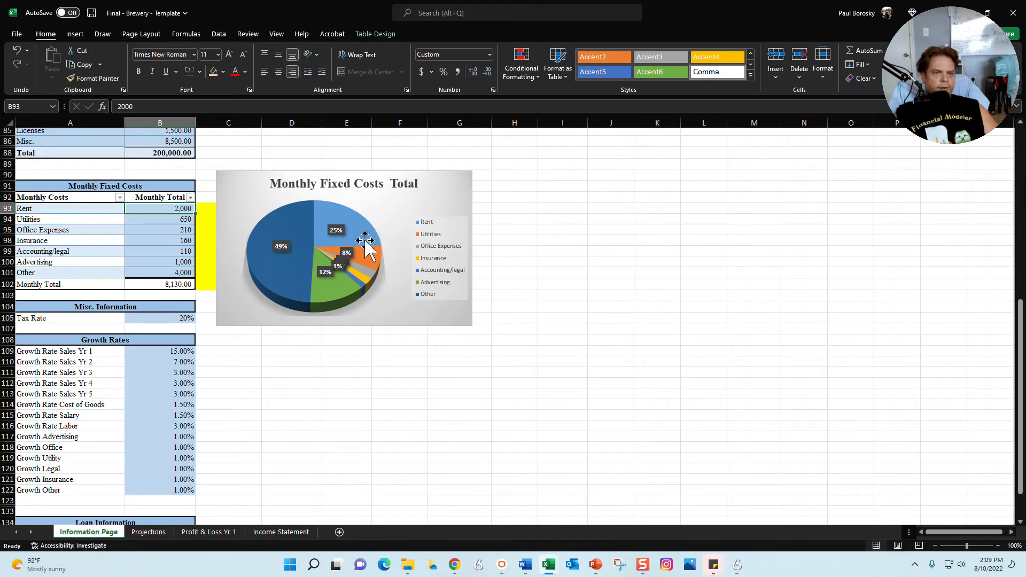
Step: Examine the tax rate under Misc. Information and the full Growth Rates list from Sales Yr 1 to Growth Other
scroll(146, 374, "down", 2)
left_click(148, 259)
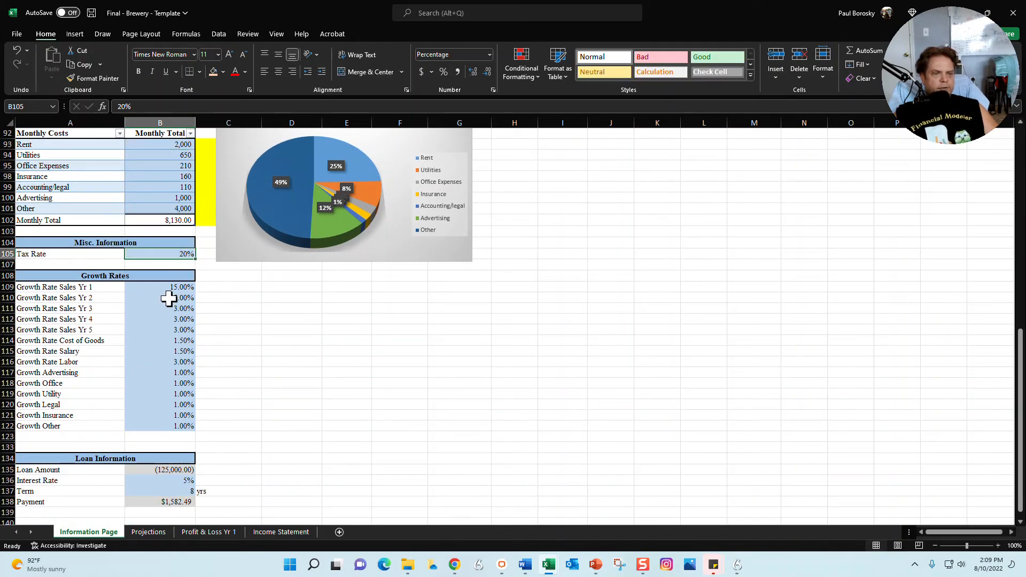
left_click_drag(170, 287, 161, 434)
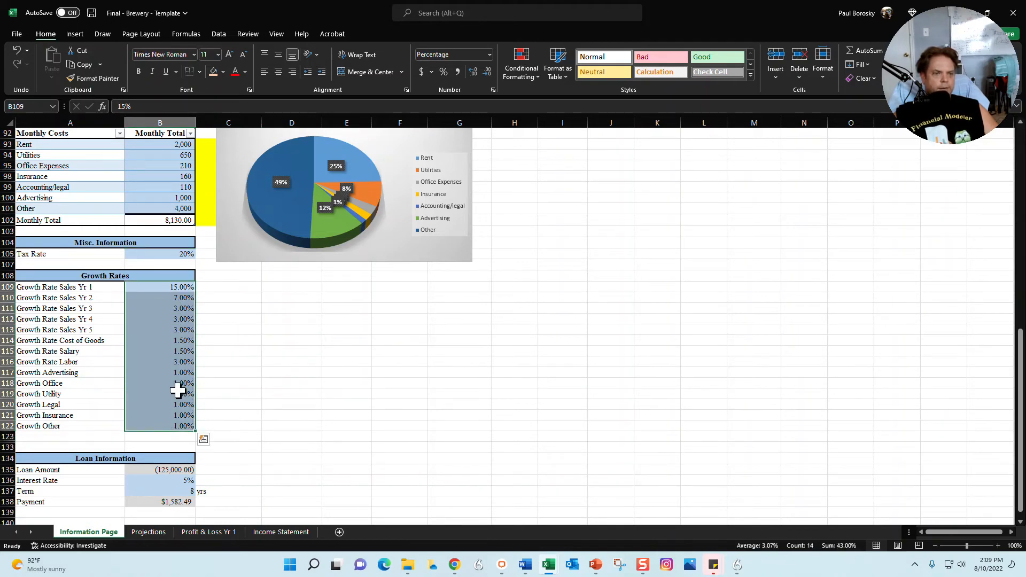
scroll(166, 348, "down", 2)
left_click(316, 361)
scroll(277, 394, "up", 15)
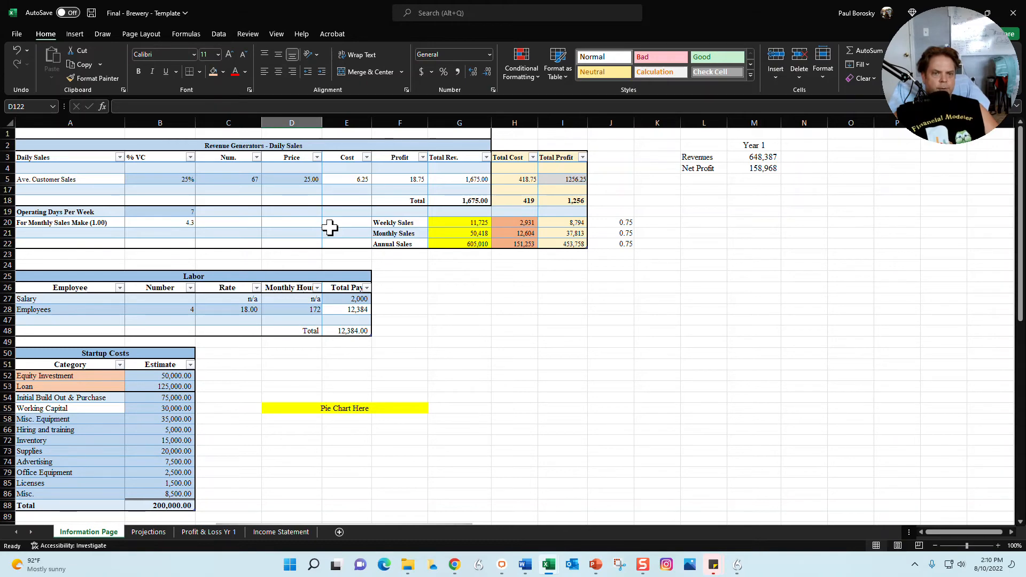
Step: Review the Year 1 quarterly pro forma income statements on the Profit & Loss Yr 1 sheet, starting from Quarter 1
left_click(216, 532)
scroll(214, 321, "up", 1)
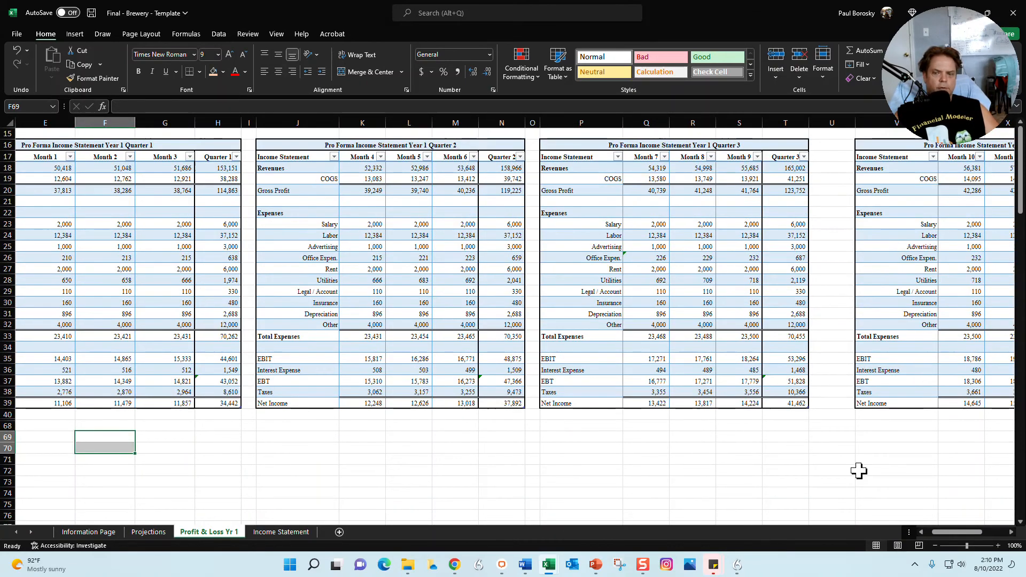
scroll(926, 534, "left", 2)
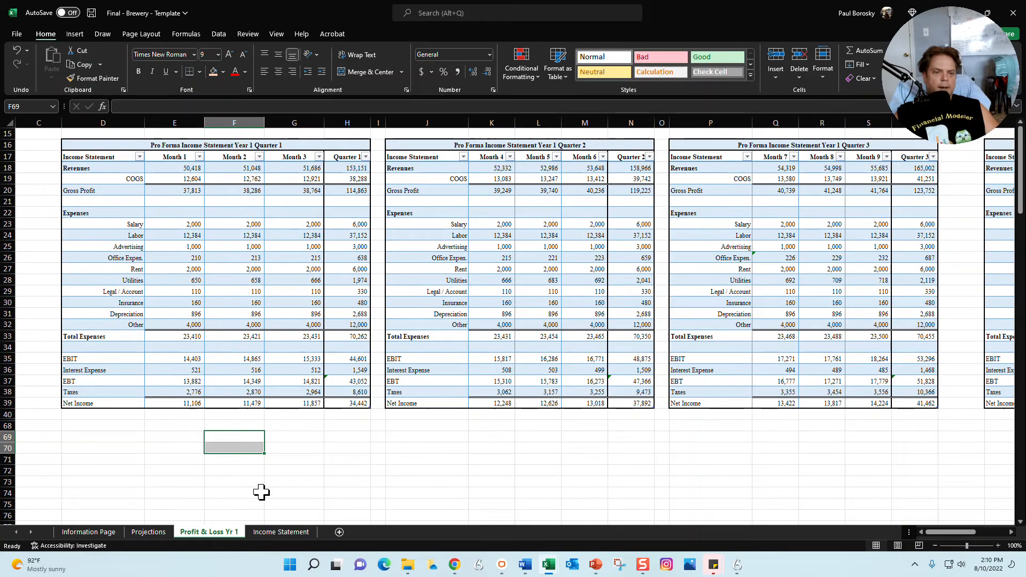
Step: Switch to the Financial Projections presentation in PowerPoint, maximize its window and show the Summary slide
double_click(286, 7)
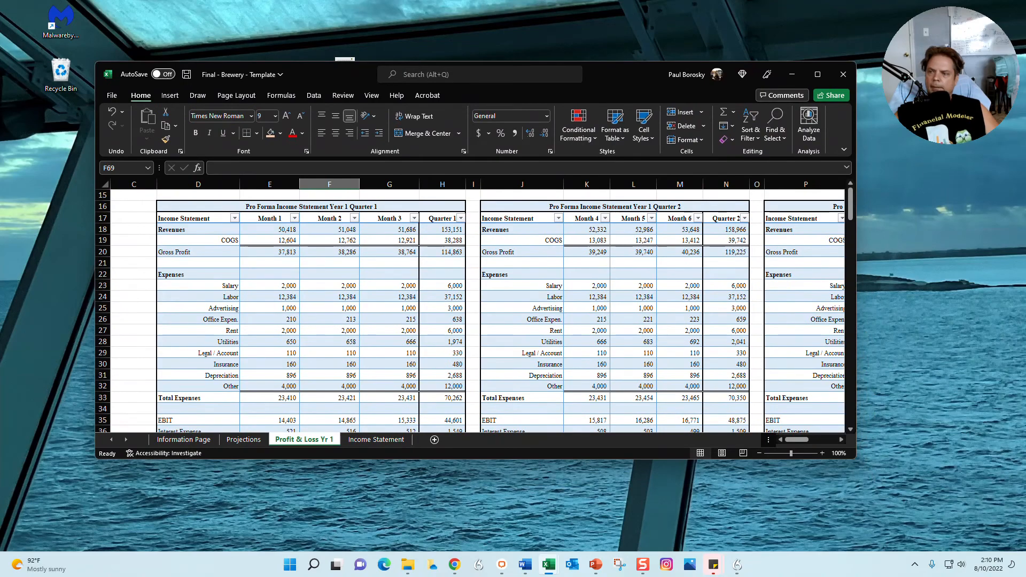
key("alt+Tab")
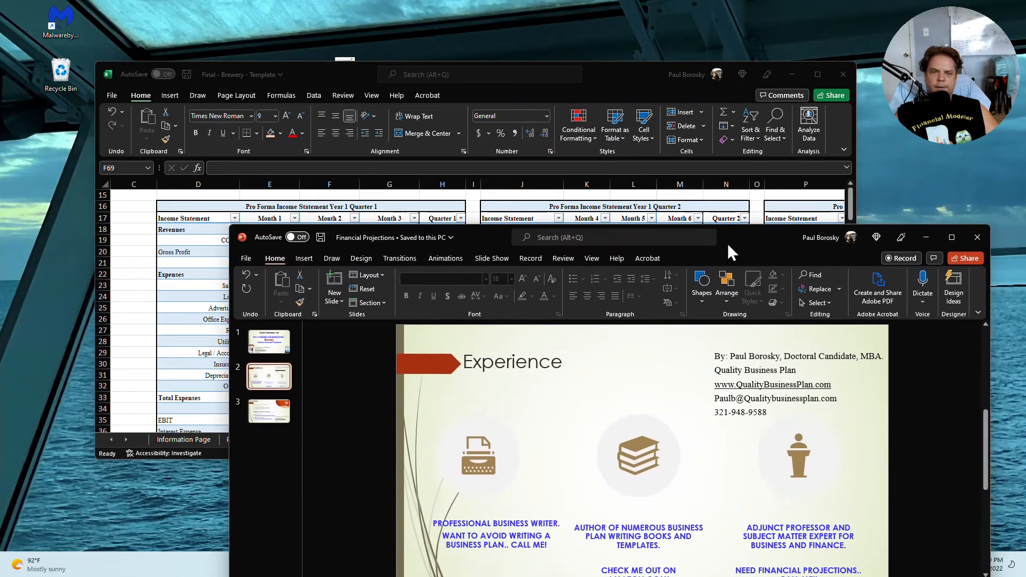
left_click_drag(727, 243, 633, 1)
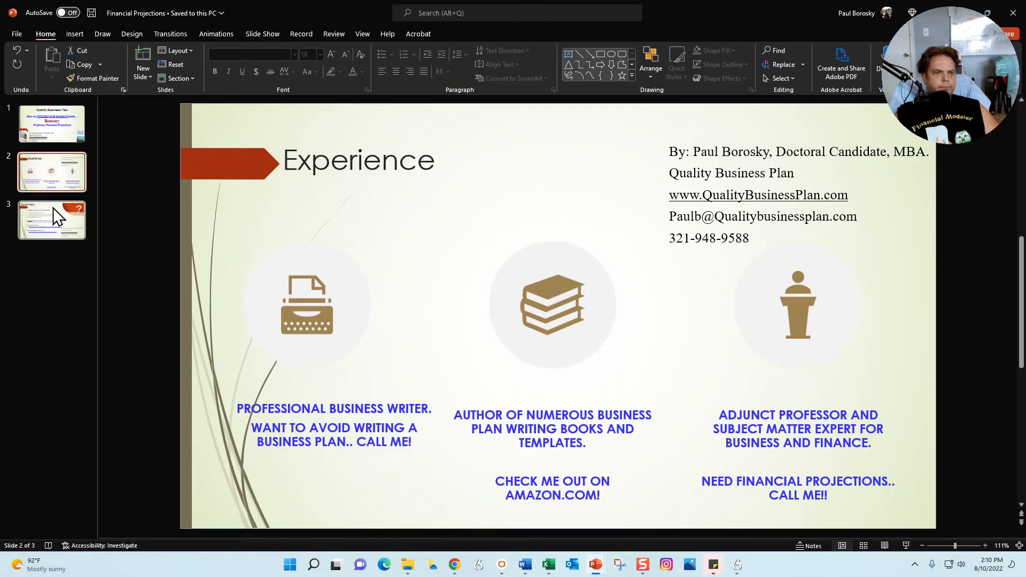
left_click(55, 213)
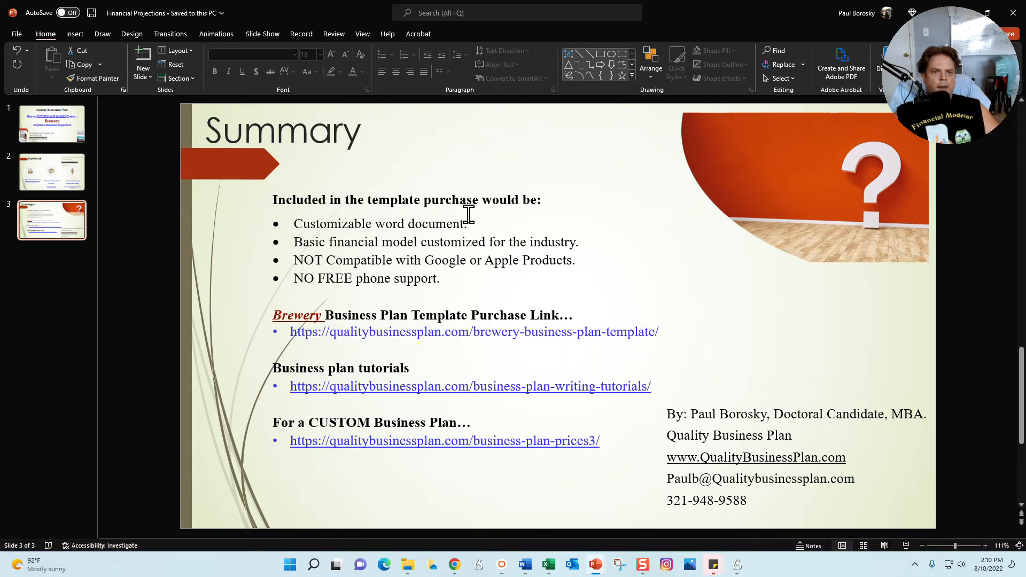